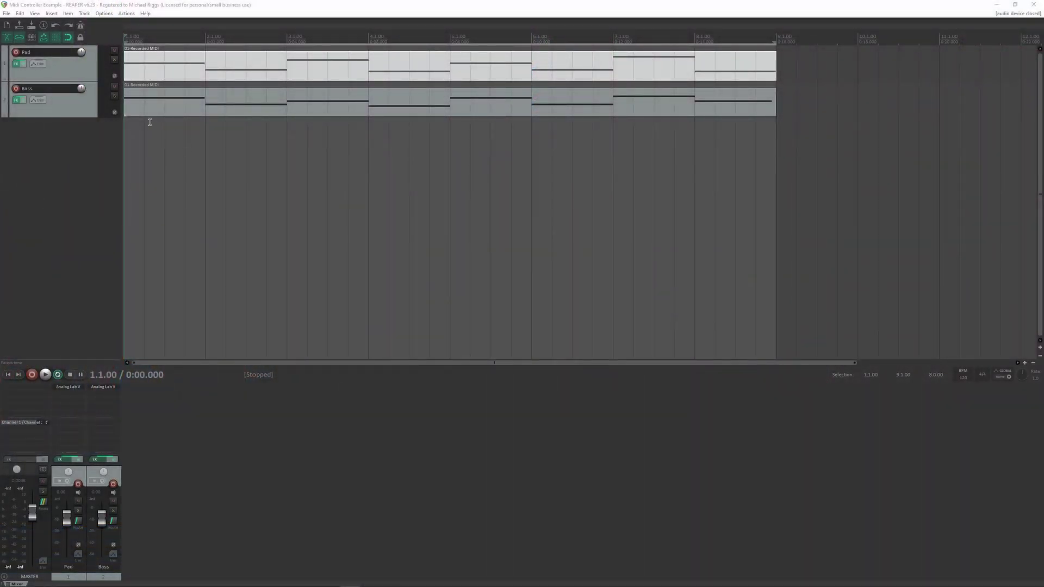
- Open the MIDI Devices preferences and select the Arturia MiniLab mkII in the list of MIDI inputs
click(106, 14)
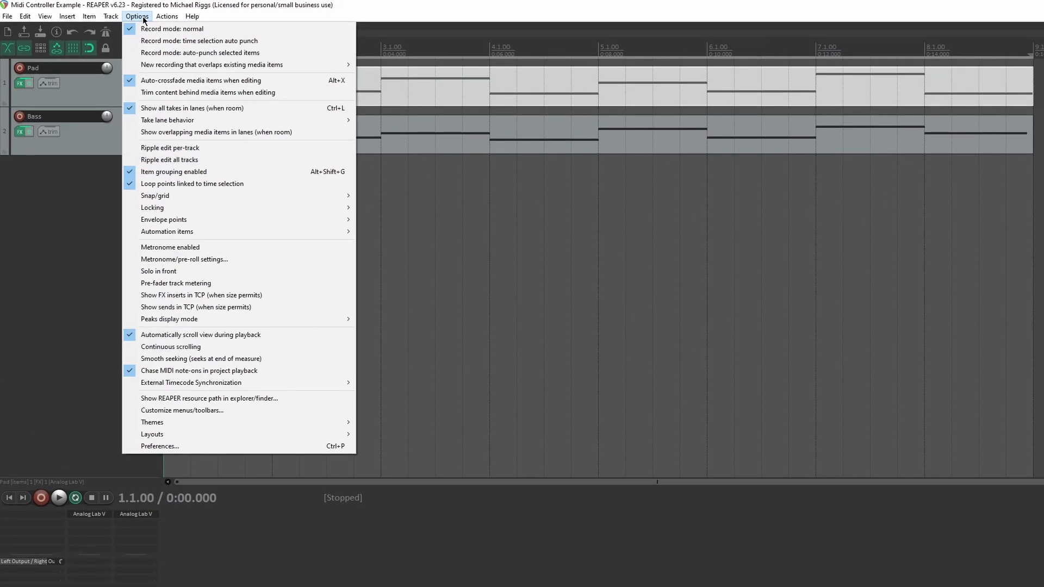
click(234, 445)
scroll(395, 305, up, 3)
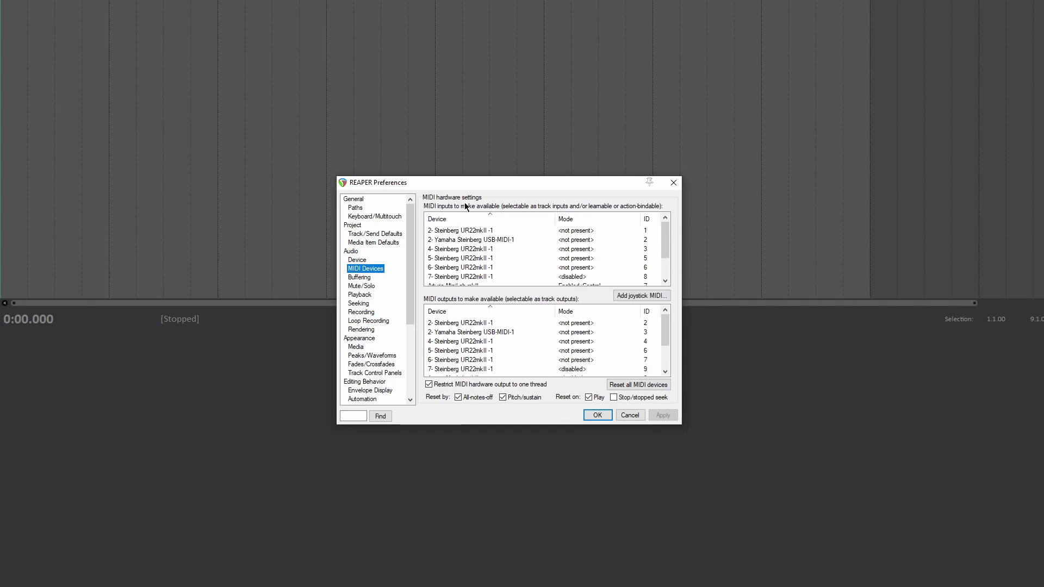
scroll(571, 266, down, 1)
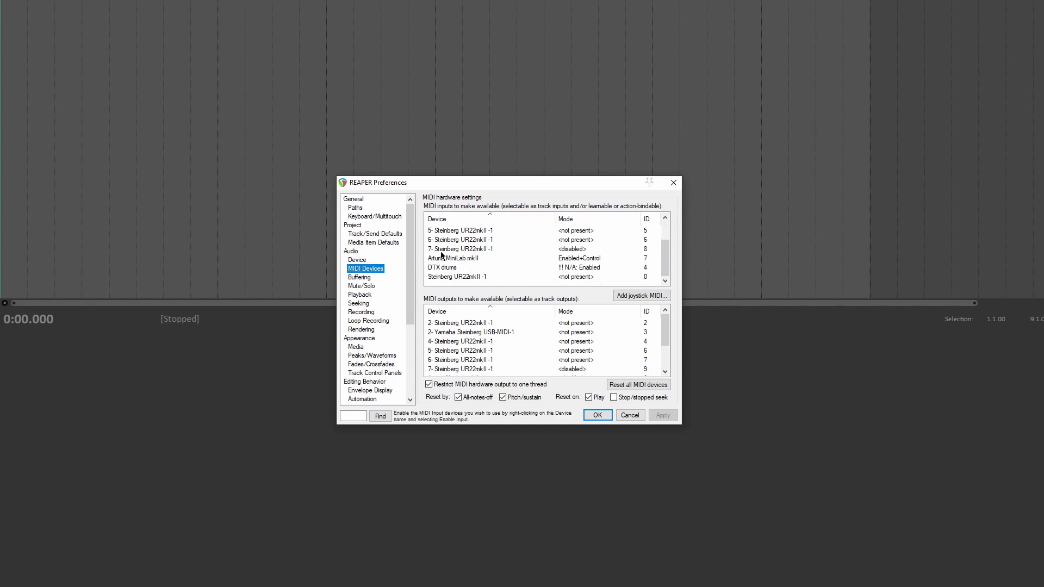
click(476, 262)
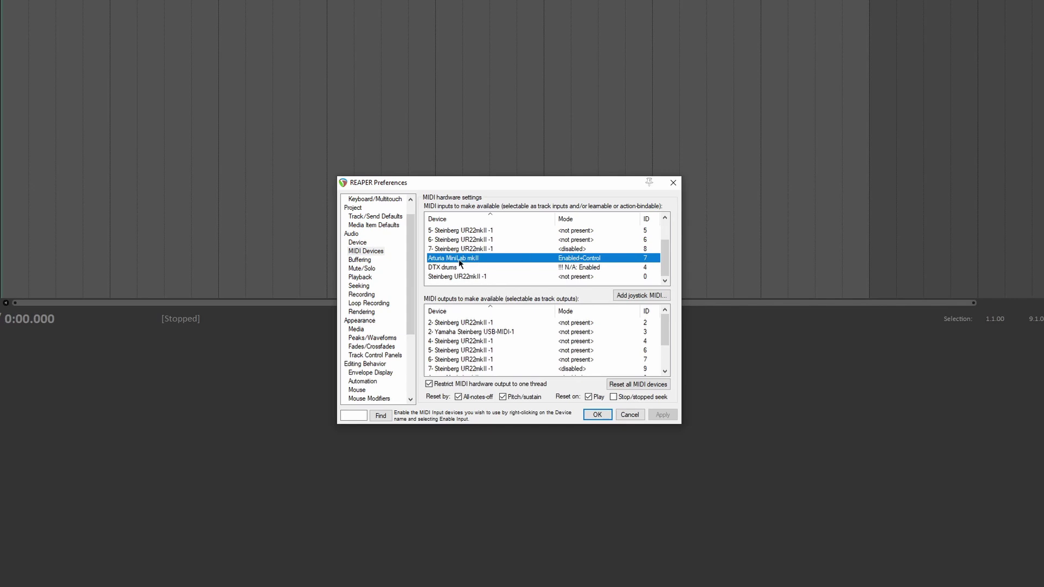
- Check that the Arturia MiniLab mkII is enabled for input and control messages, and accept its configuration and the preferences
double_click(473, 260)
drag(500, 224, 534, 230)
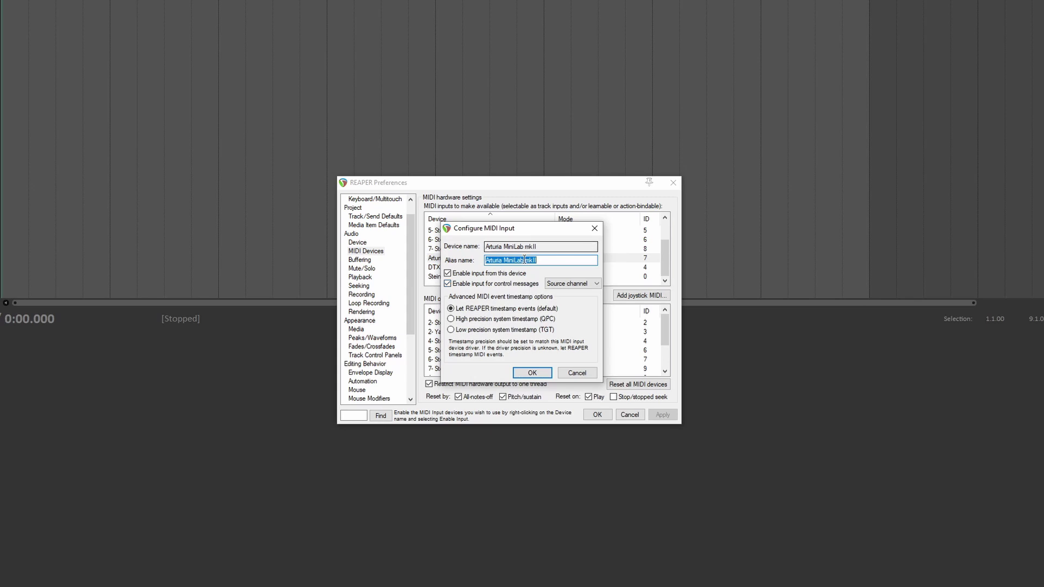
click(532, 375)
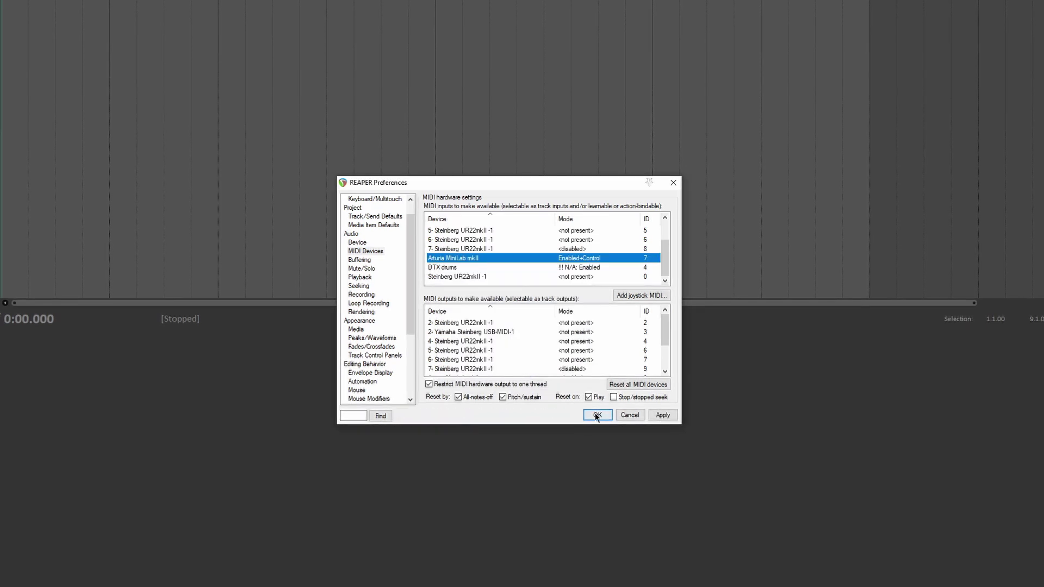
click(597, 416)
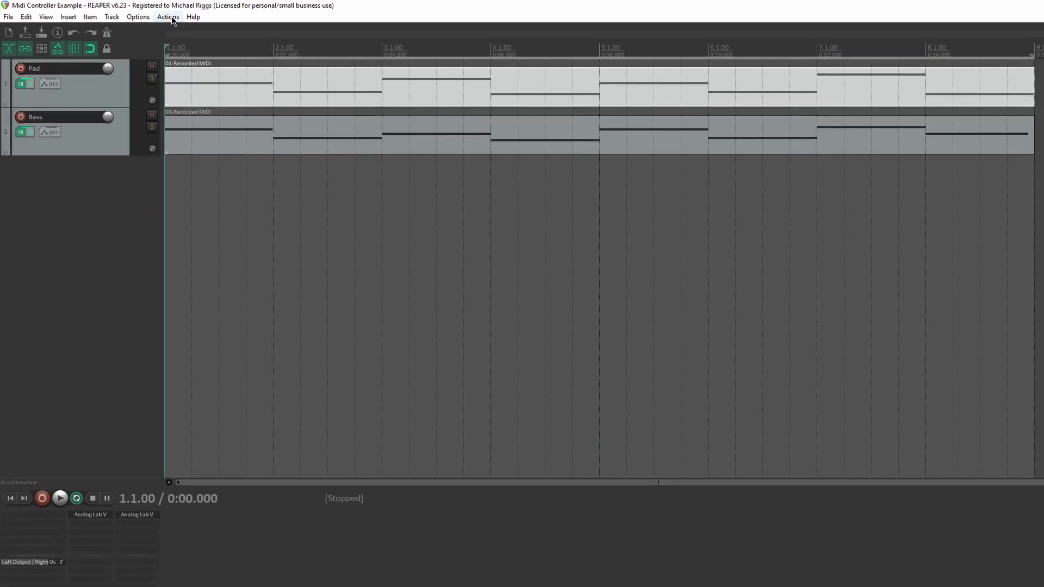
- Filter the action list for "volume" and select the action "Track: Set volume for track 01 (MIDI CC/OSC only)"
click(129, 15)
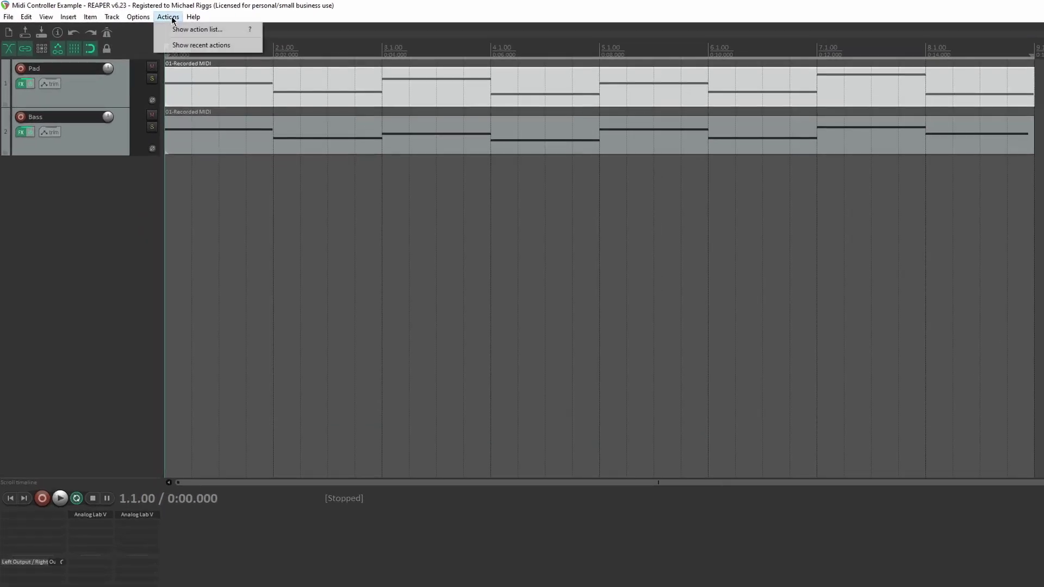
click(170, 30)
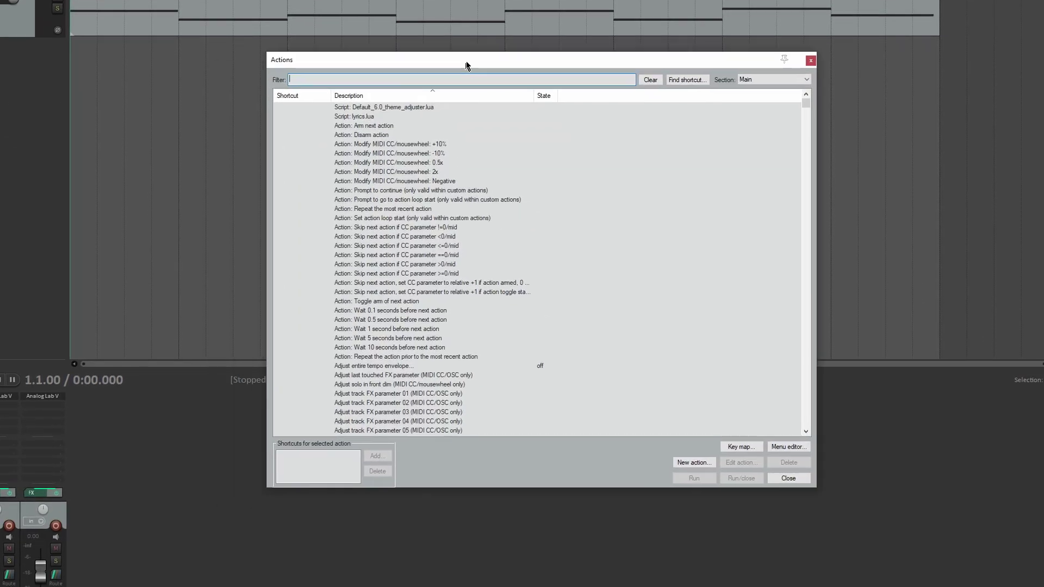
drag(466, 65, 475, 46)
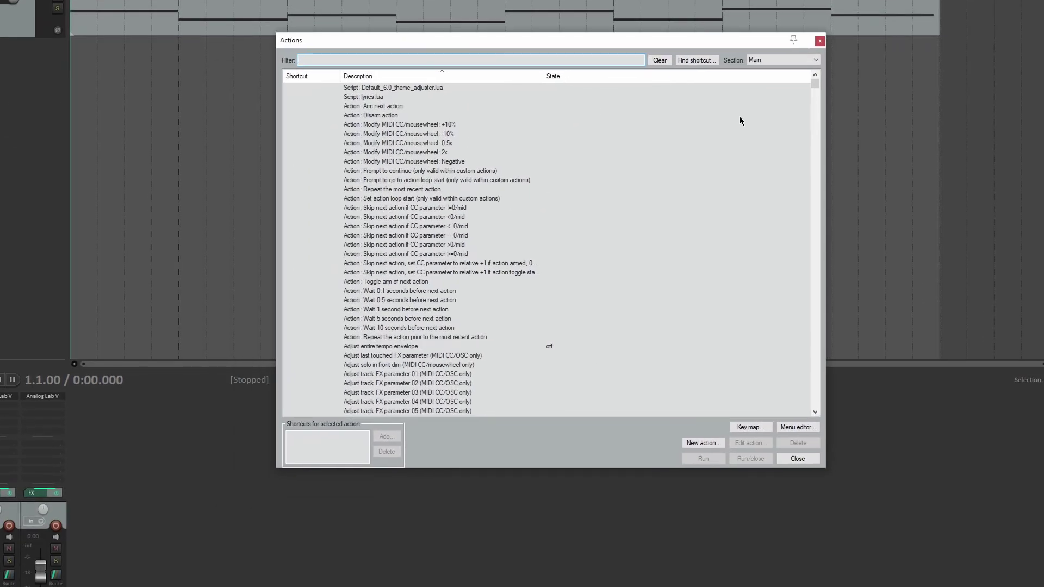
drag(817, 89, 195, 201)
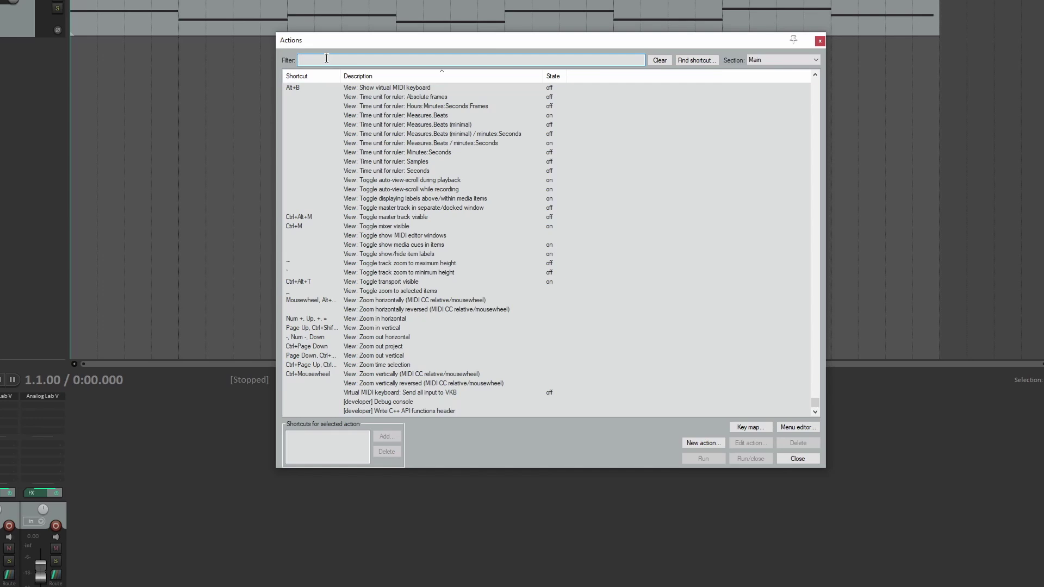
click(326, 58)
text(volume)
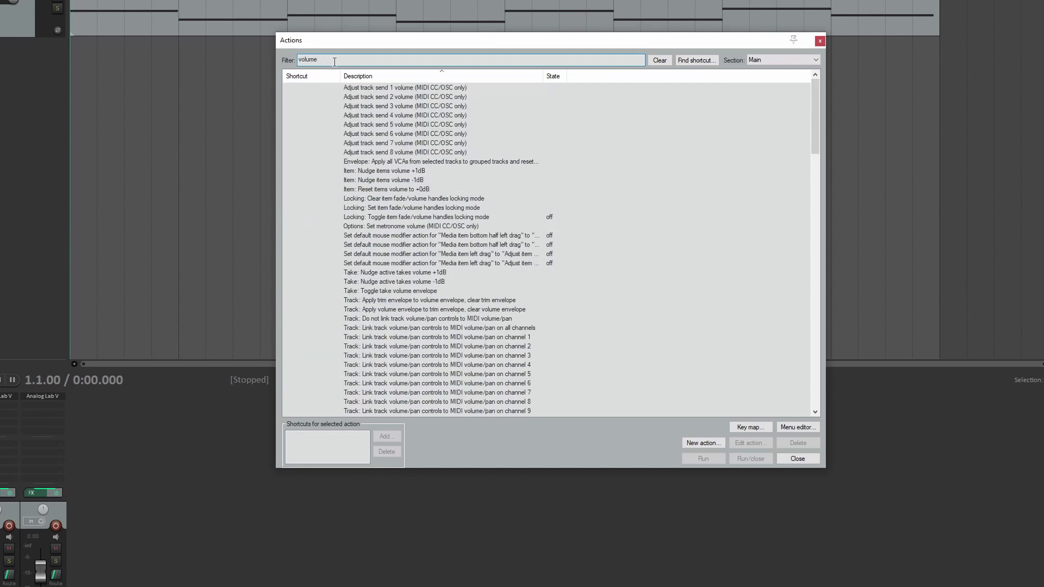
scroll(505, 195, down, 5)
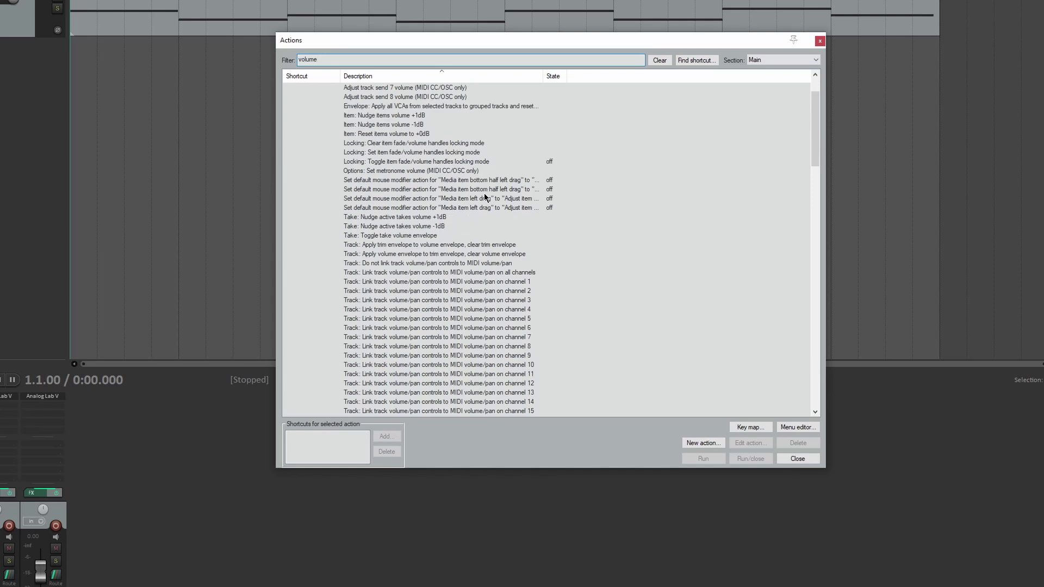
drag(814, 143, 804, 198)
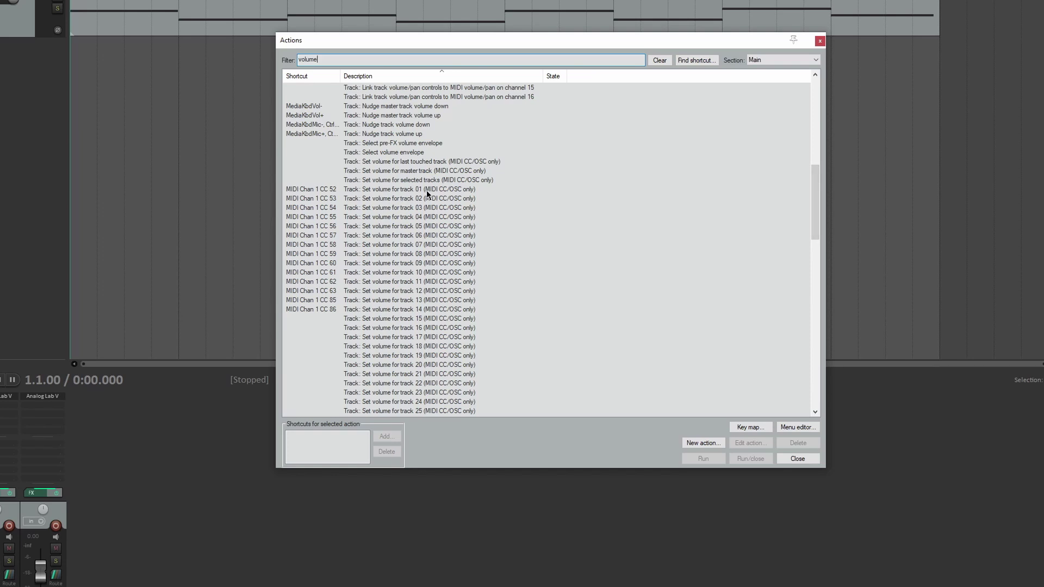
click(472, 191)
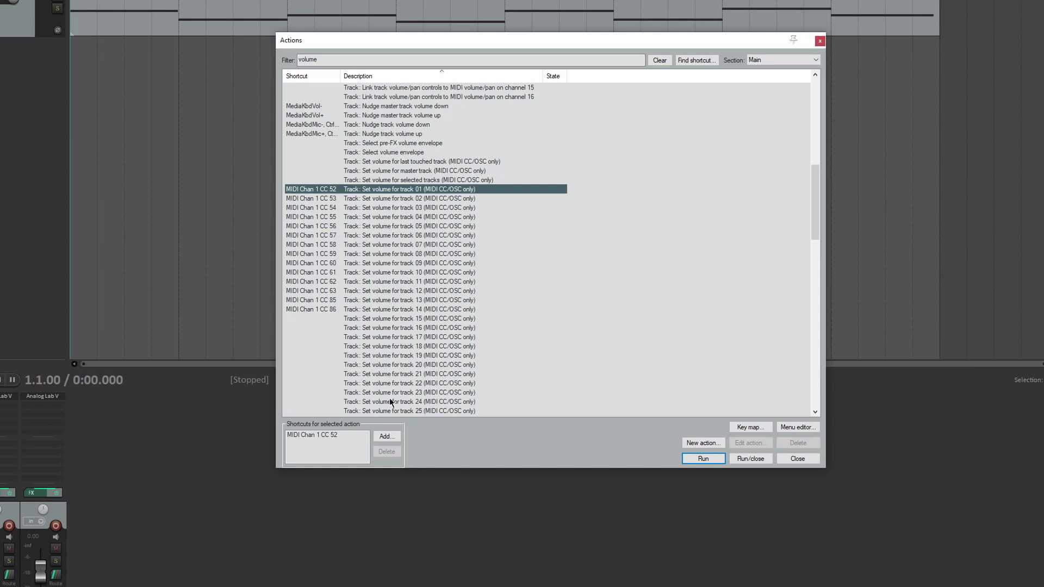
- Add the controller knob MIDI Chan 1 CC 118 as a shortcut for the track 01 volume action, using Relative 1 mode
click(386, 438)
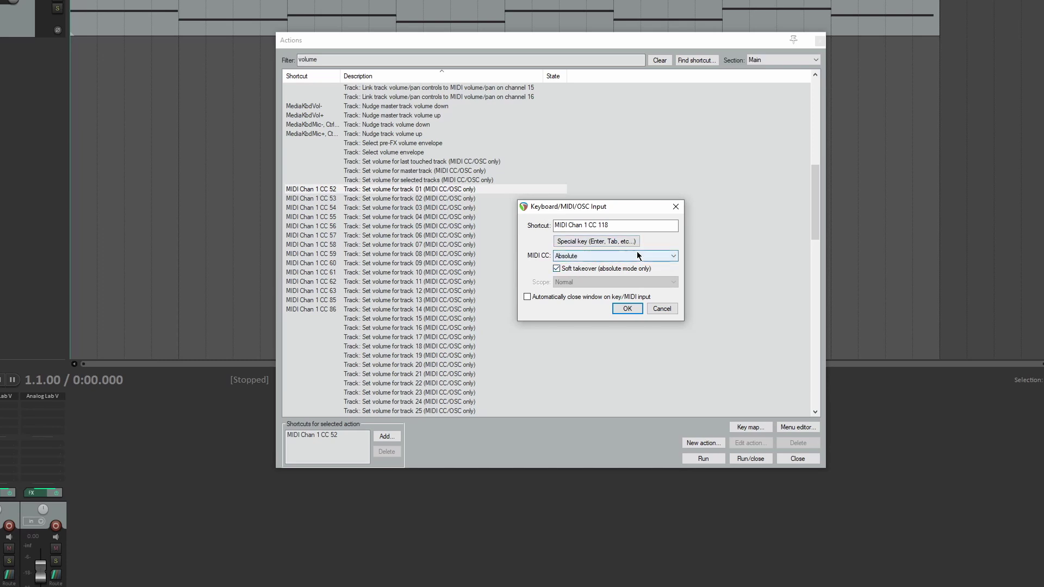
click(589, 257)
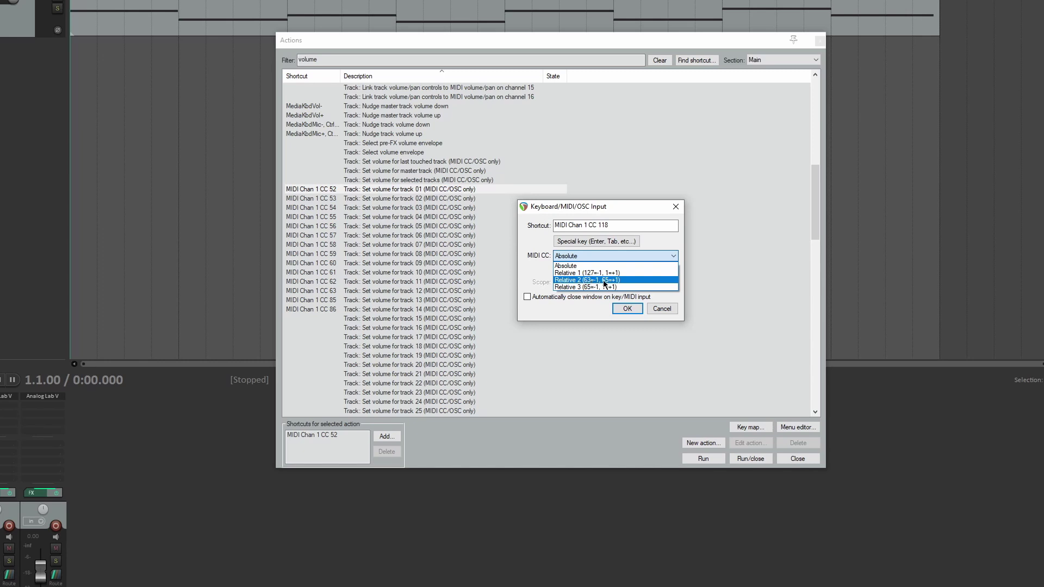
click(632, 274)
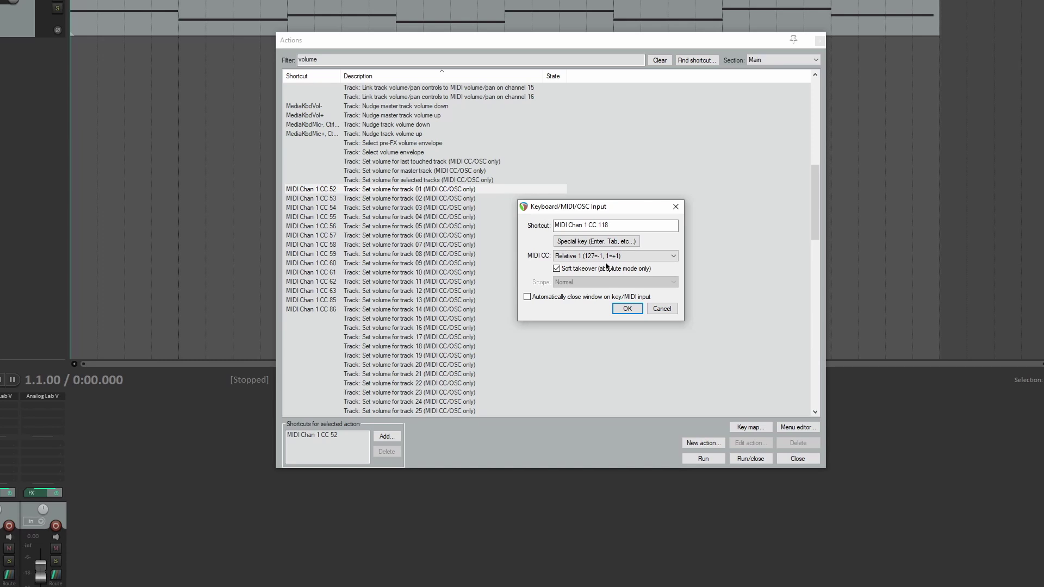
click(628, 309)
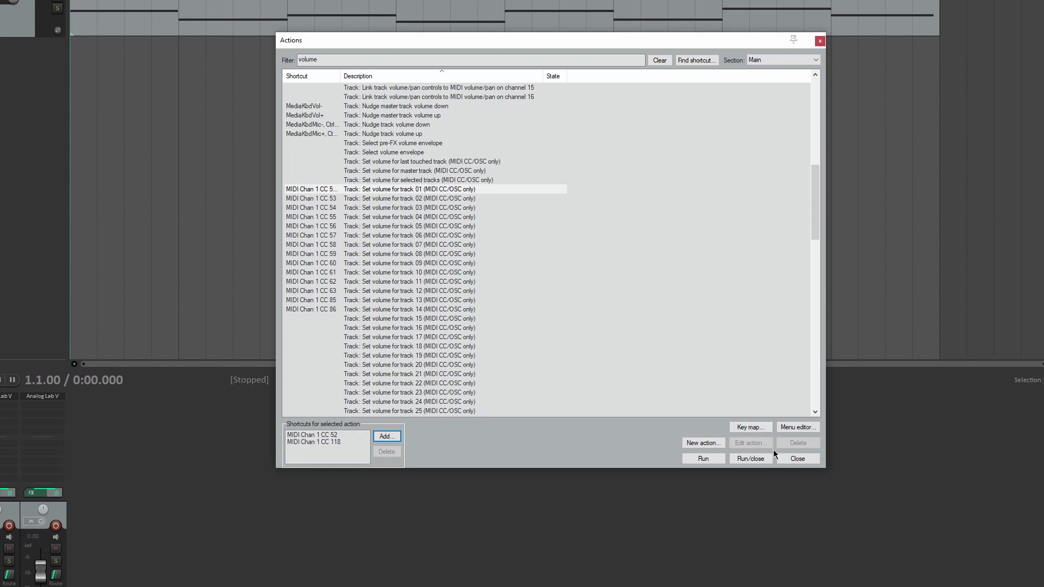
- Close the action list and play the project to test the volume knob on the Pad track
click(342, 442)
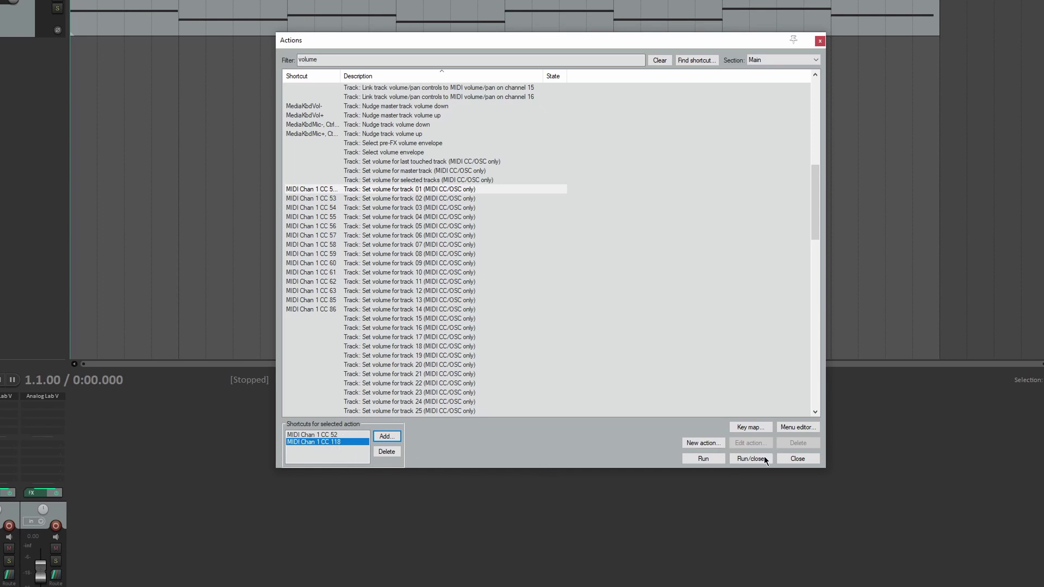
click(798, 459)
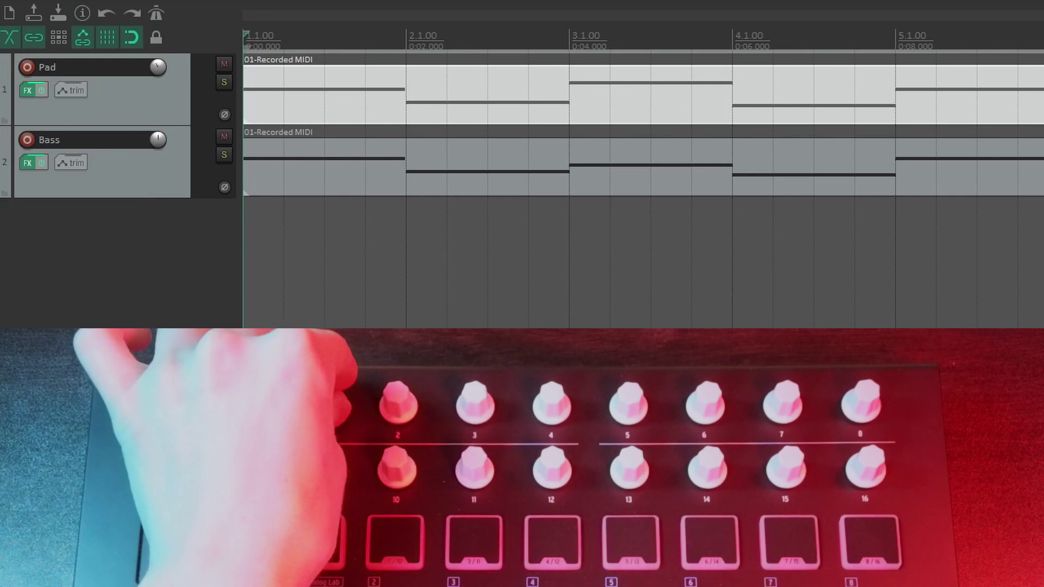
key(space)
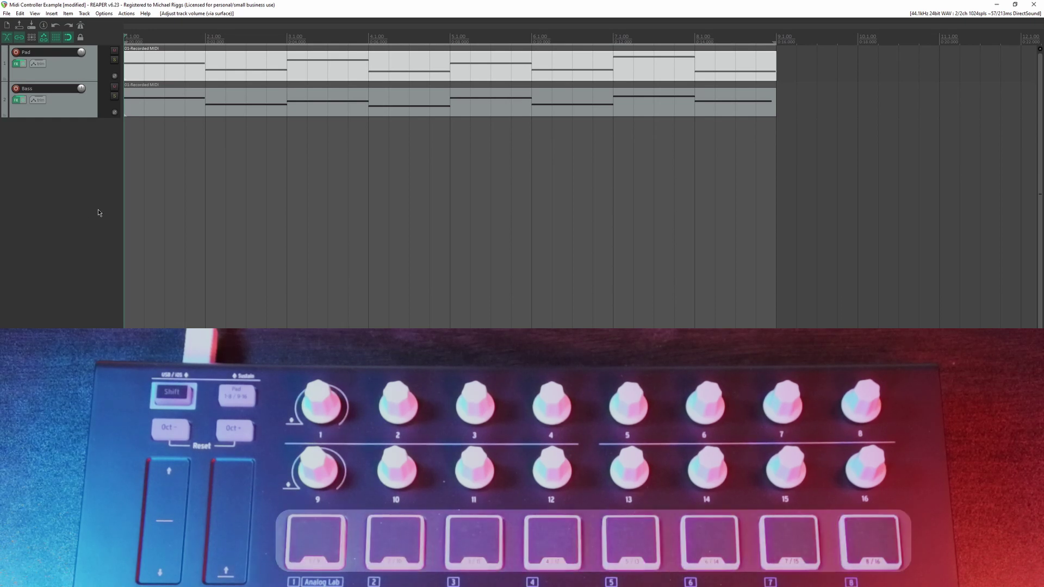
- Filter the action list for "solo" and select the action "Track: Set solo for track 01 (MIDI CC/OSC only)"
click(126, 13)
click(127, 22)
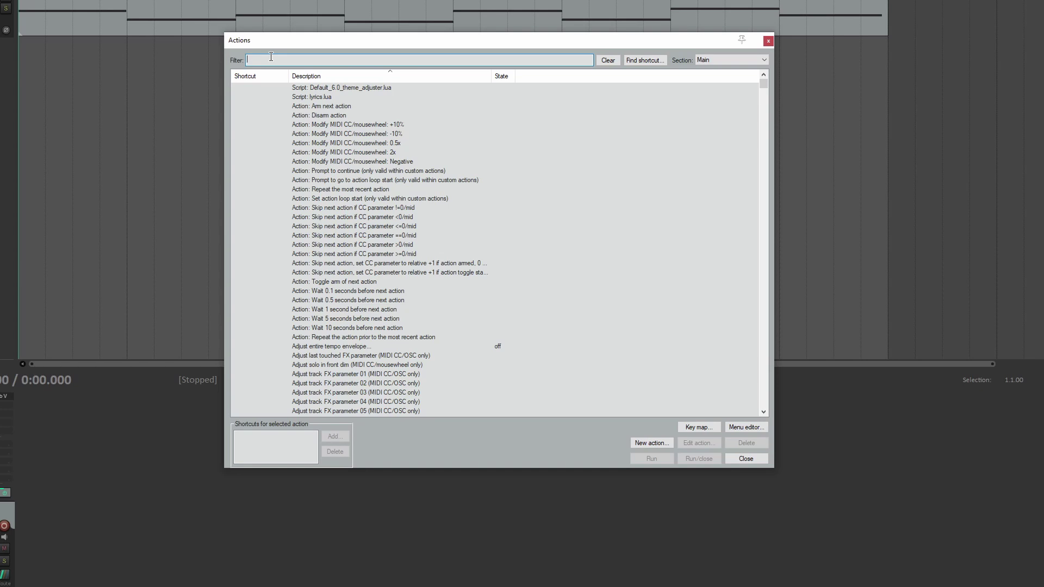
text(solo)
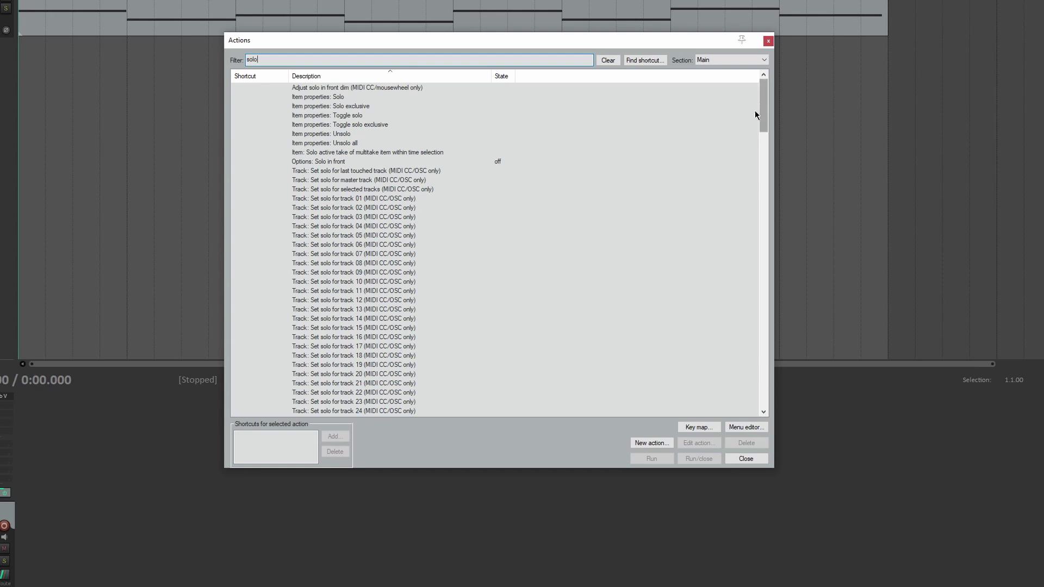
click(334, 199)
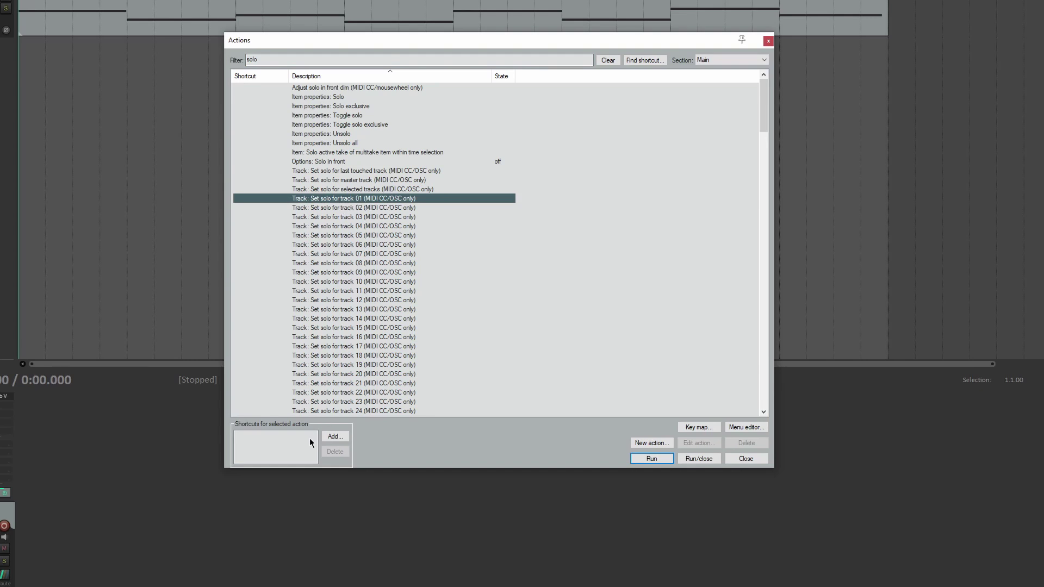
- Add MIDI Chan 10 CC 14 as a shortcut for the track 01 solo action, with the MIDI CC mode set to Absolute
click(345, 438)
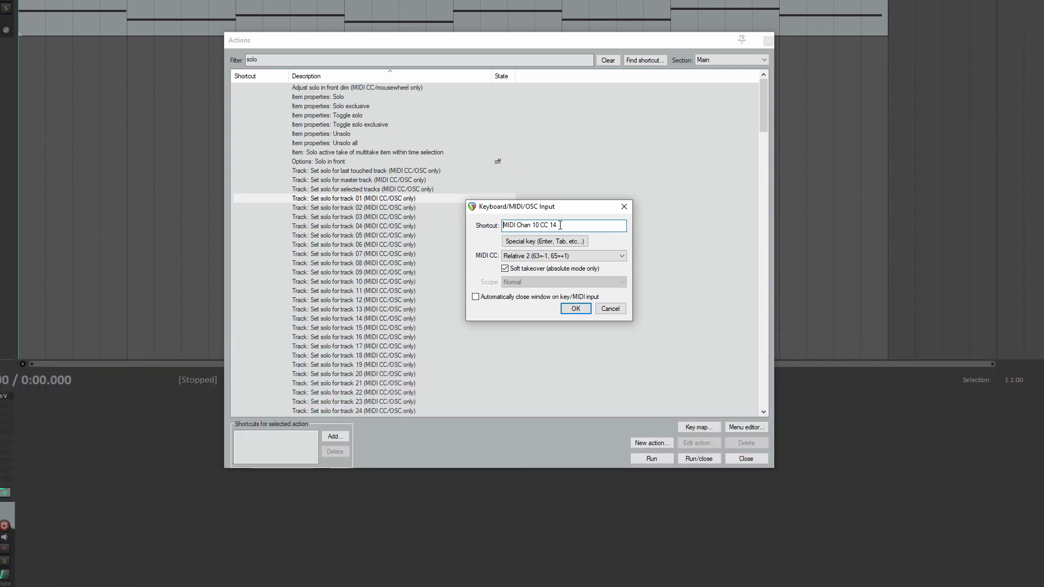
click(563, 259)
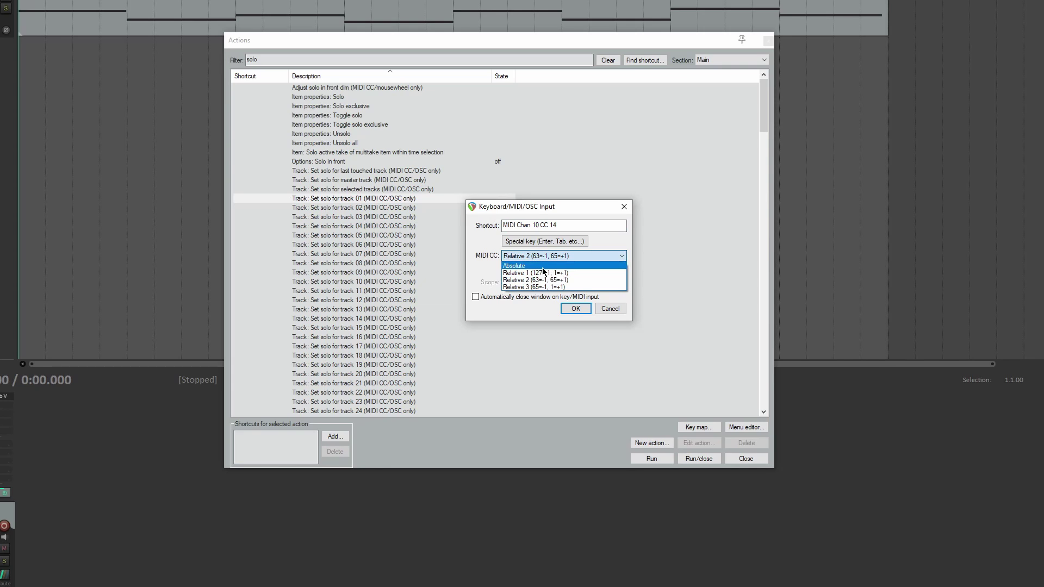
click(543, 268)
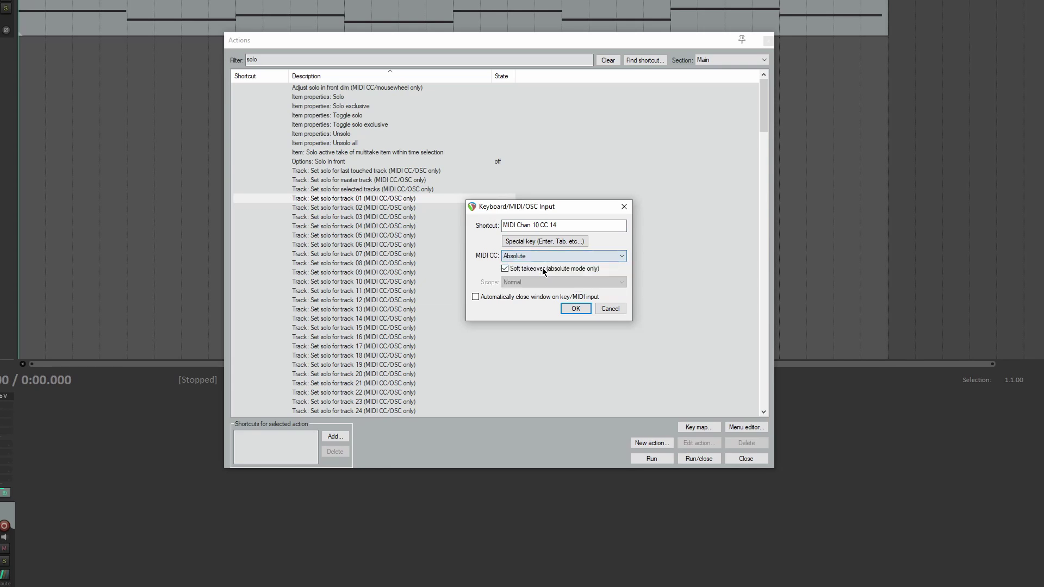
click(576, 309)
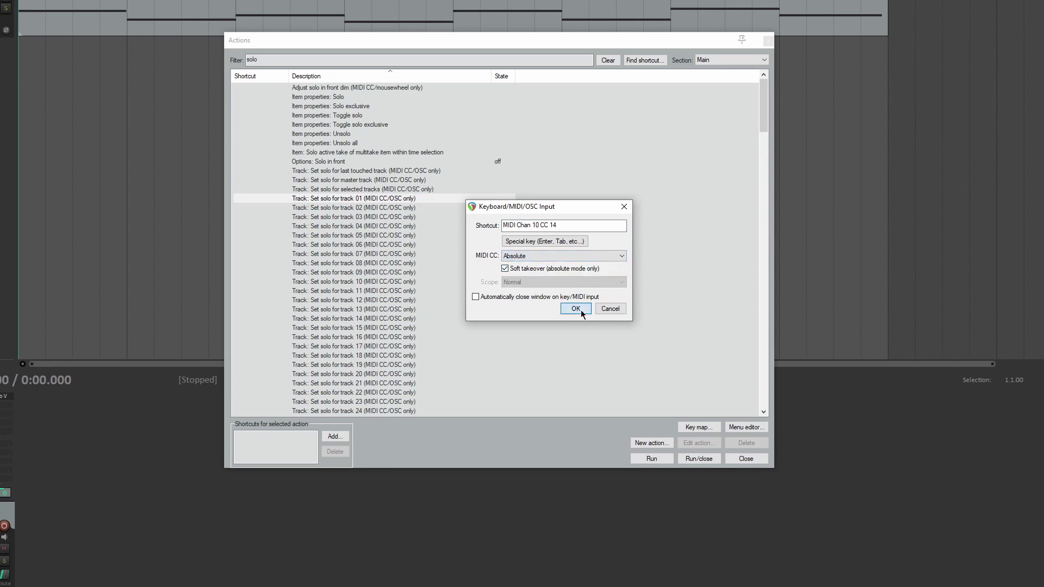
- Close the action list, play the project to test the solo control on the Pad track, and stop playback
click(742, 458)
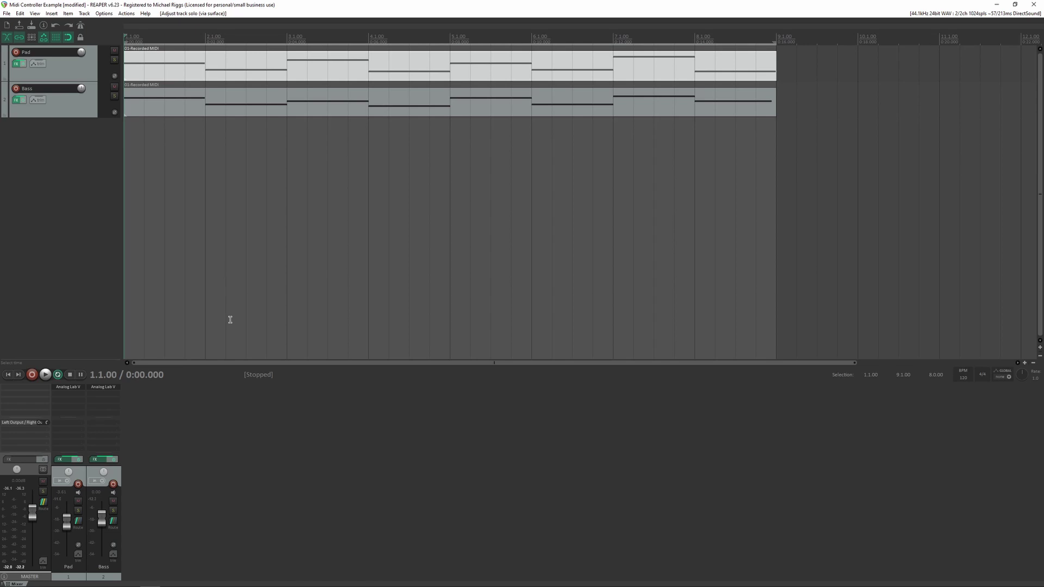
click(44, 375)
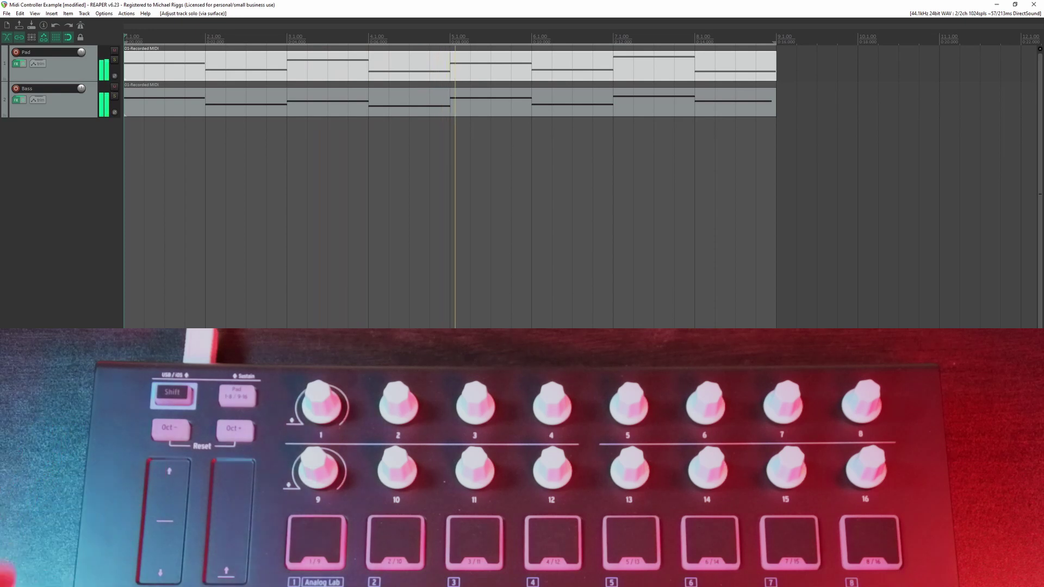
key(space)
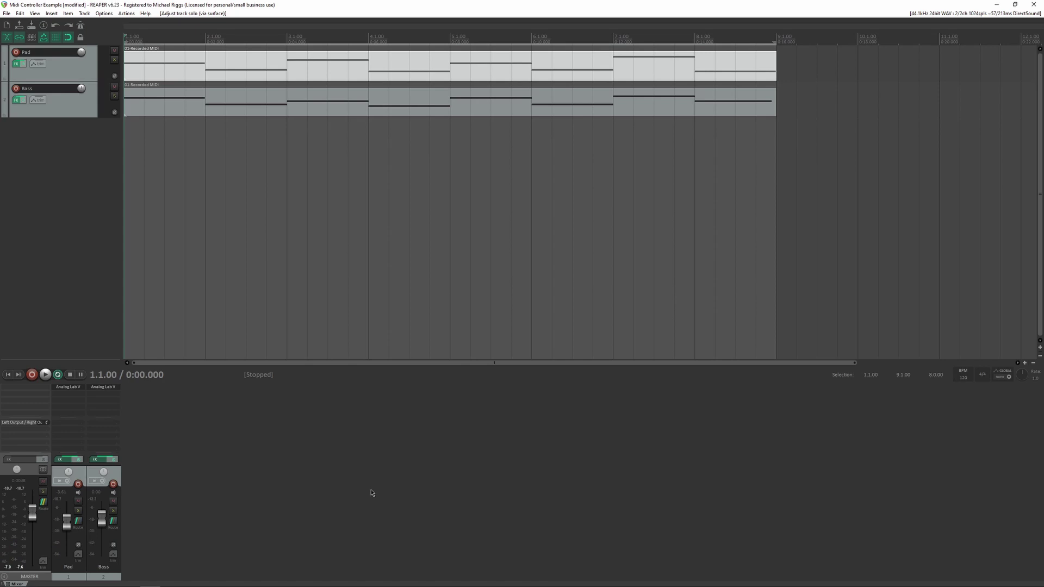
- Open the action list and filter it for "solo"
click(126, 13)
click(134, 20)
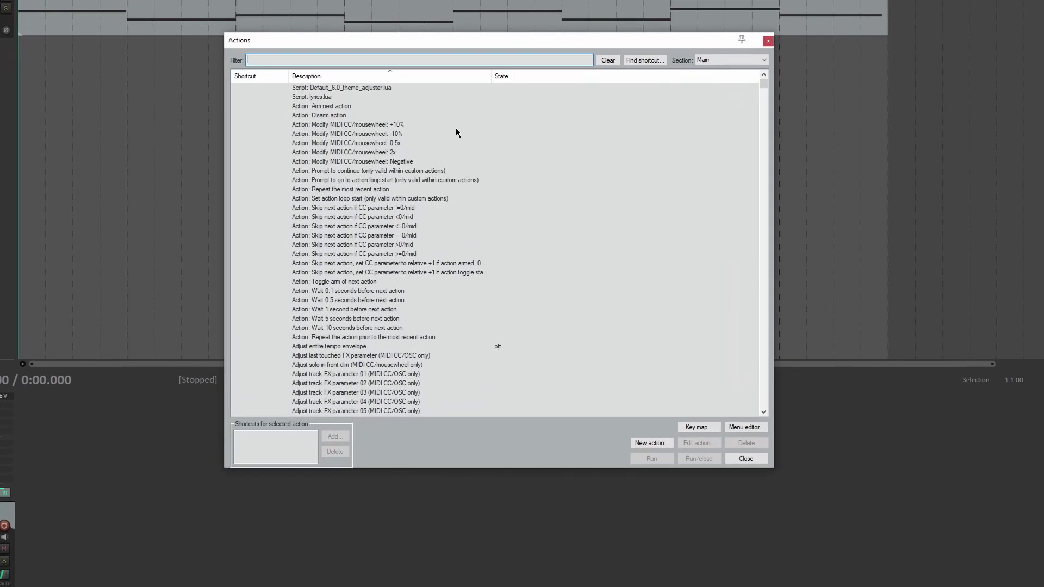
text(solo)
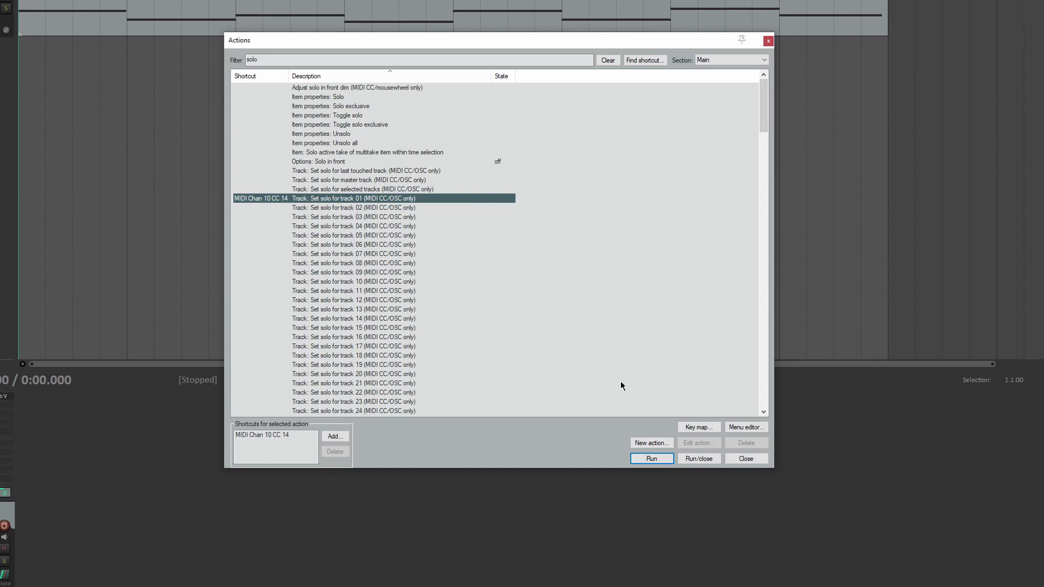
double_click(282, 438)
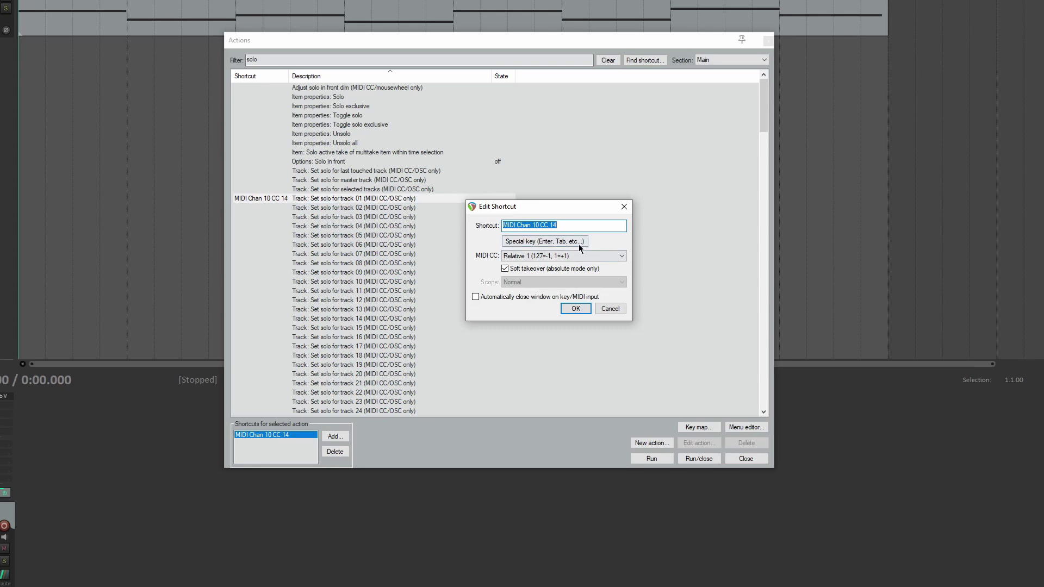
click(590, 256)
click(580, 265)
click(571, 259)
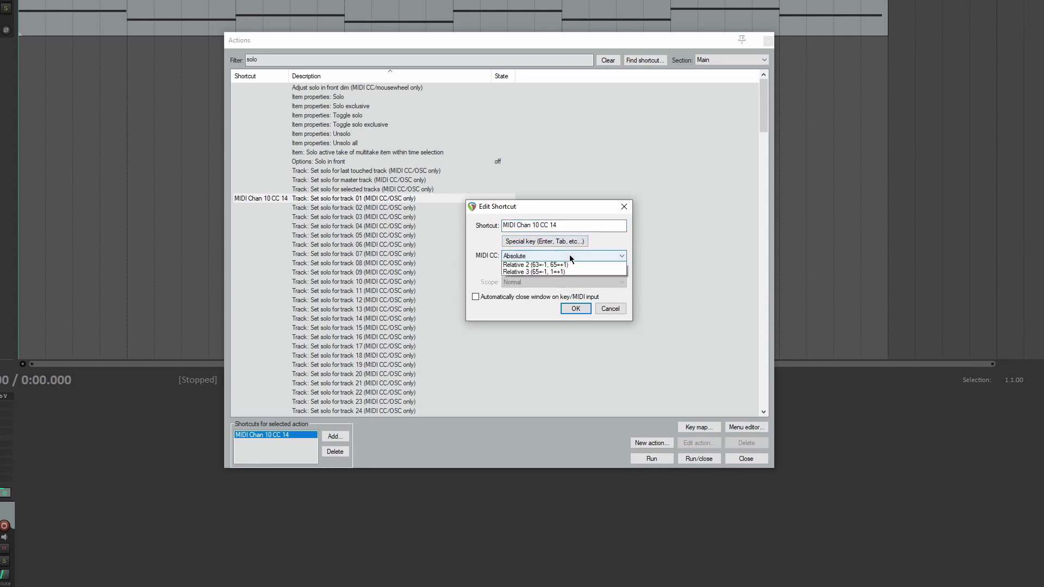
click(544, 264)
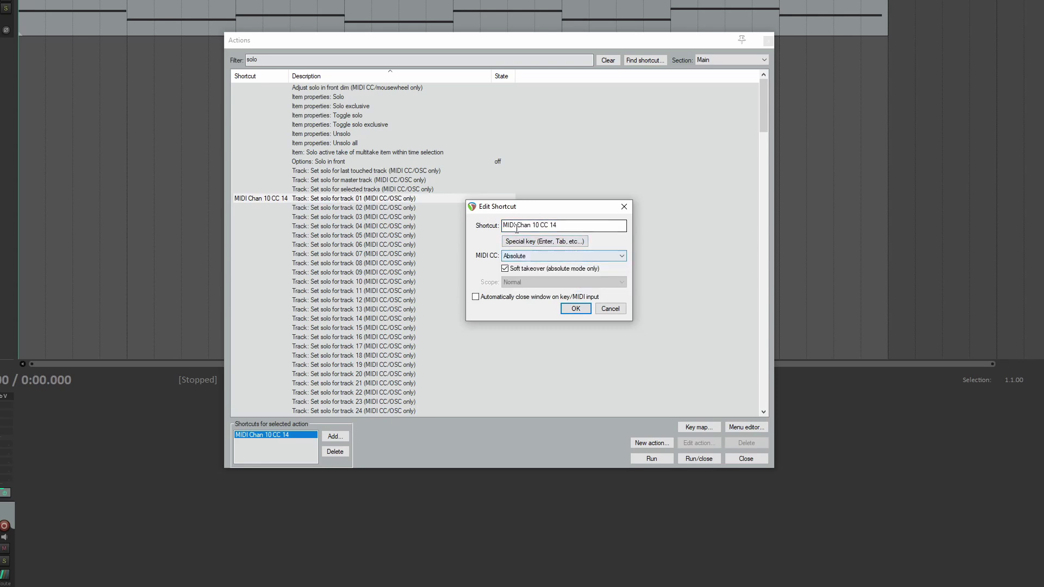
click(614, 310)
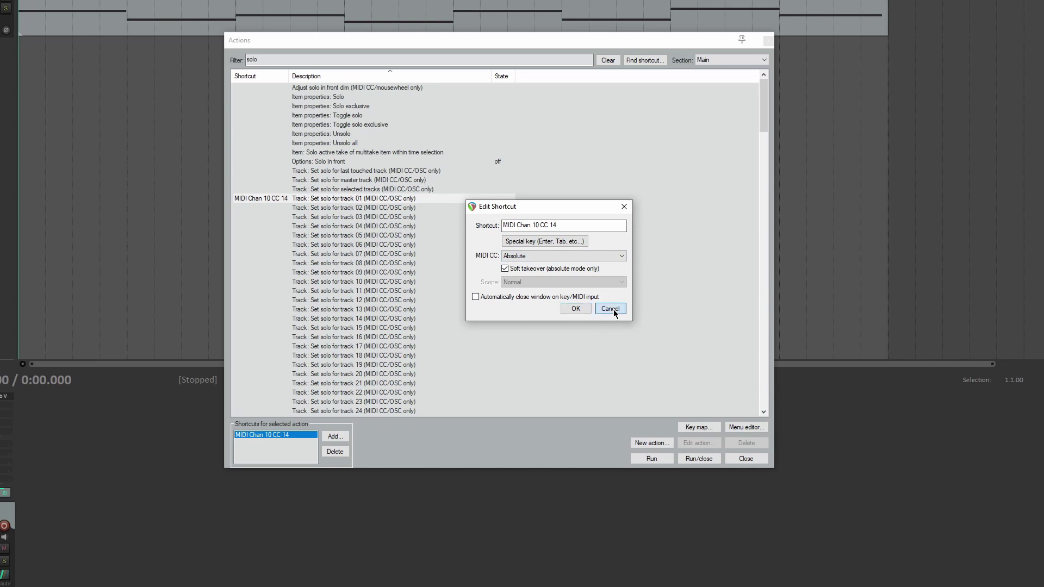
- Remove the MIDI Chan 10 CC 14 shortcut from the action "Track: Set solo for track 01 (MIDI CC/OSC only)"
drag(759, 126, 752, 281)
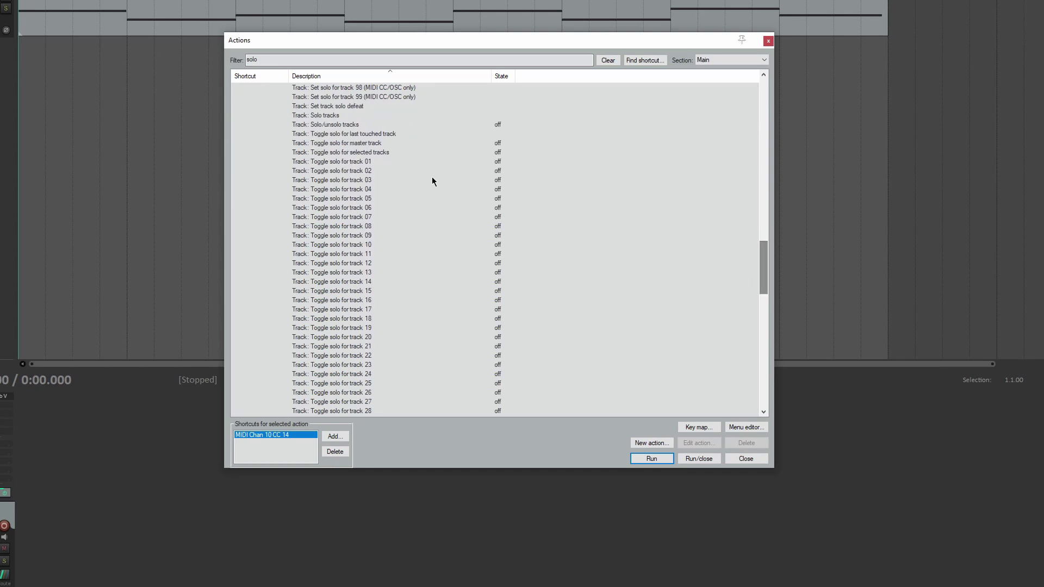
click(343, 162)
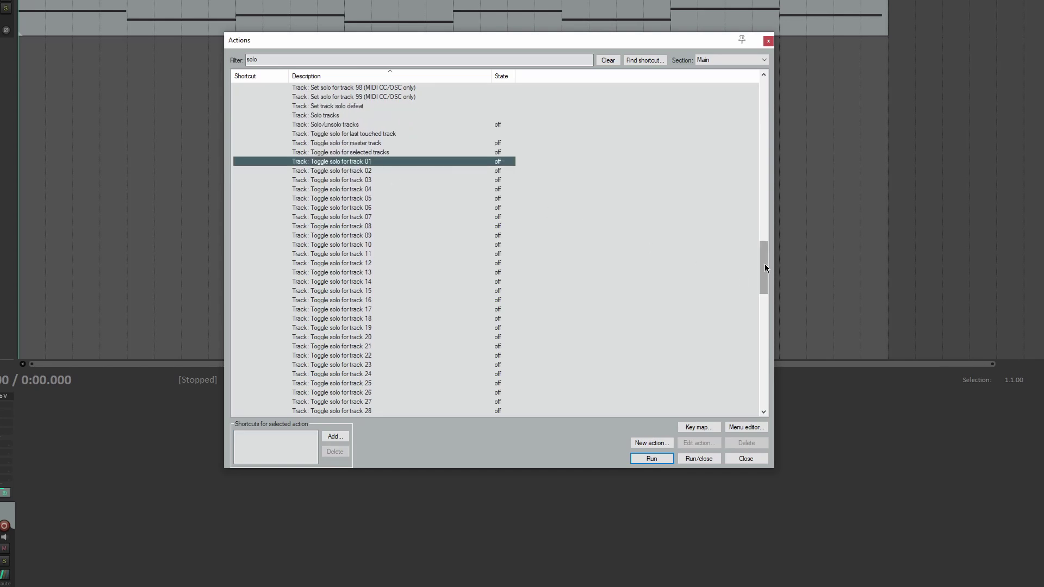
drag(764, 268, 764, 81)
click(312, 198)
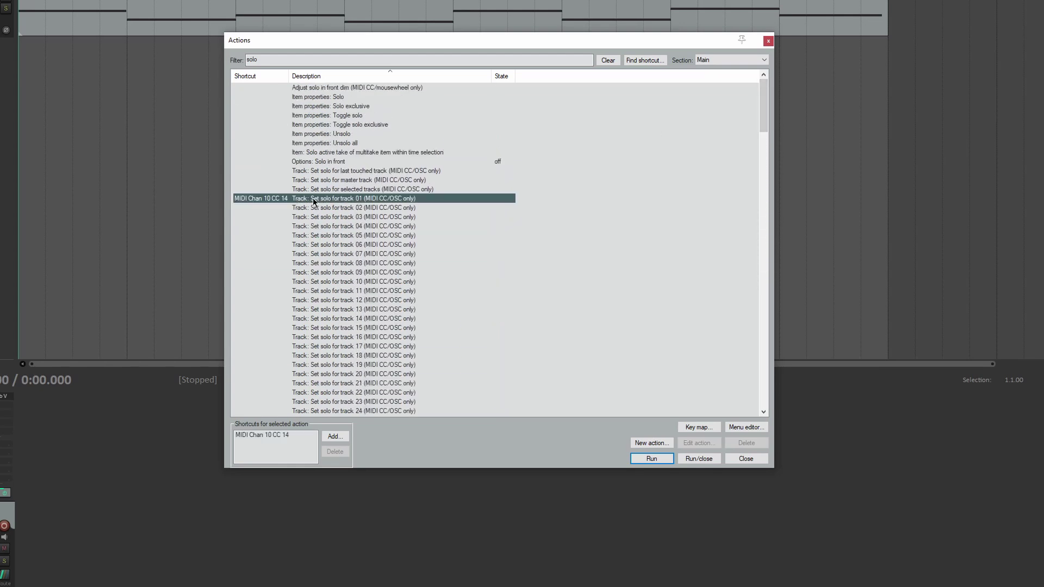
click(287, 438)
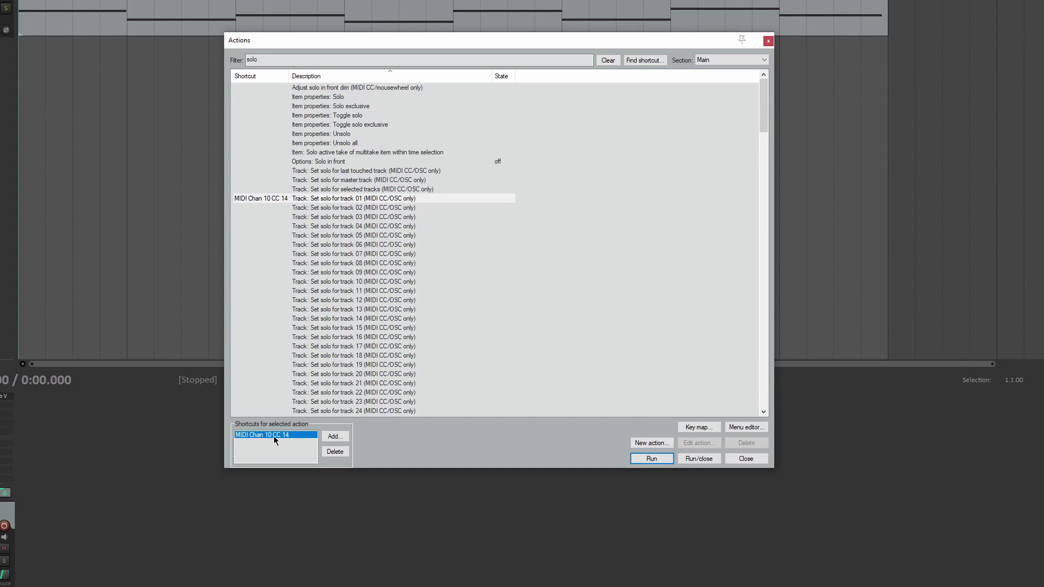
click(335, 452)
- Add MIDI Chan 10 CC 14 as a shortcut for "Track: Toggle solo for track 01", with the MIDI CC mode set to Absolute
drag(763, 109, 753, 267)
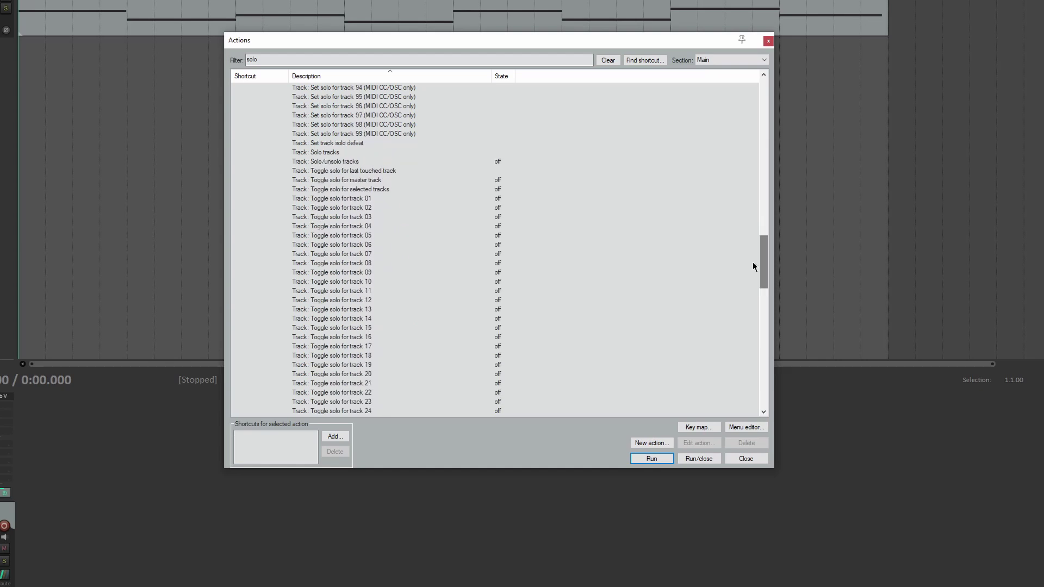
click(355, 200)
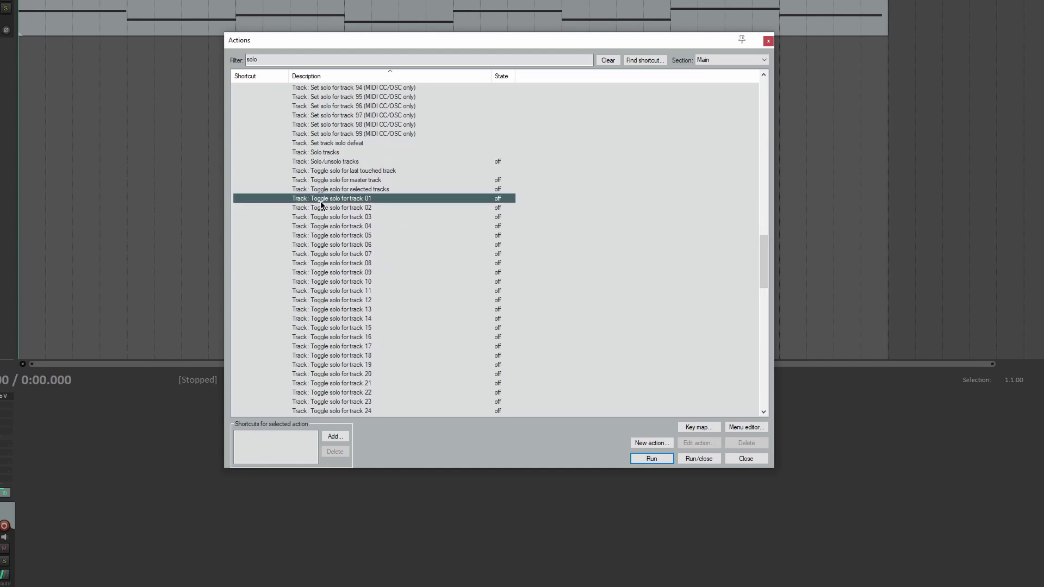
click(340, 440)
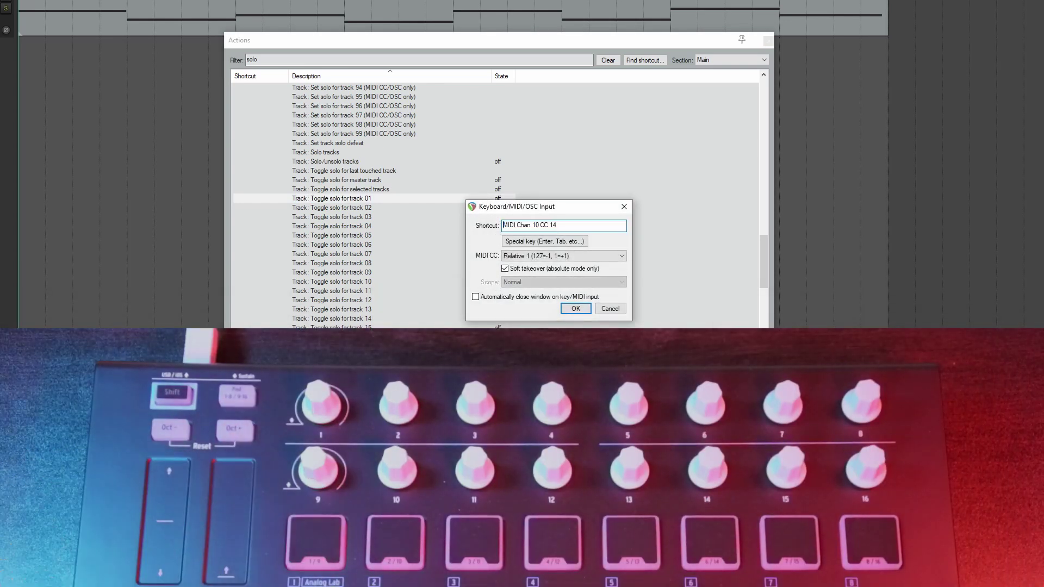
click(619, 256)
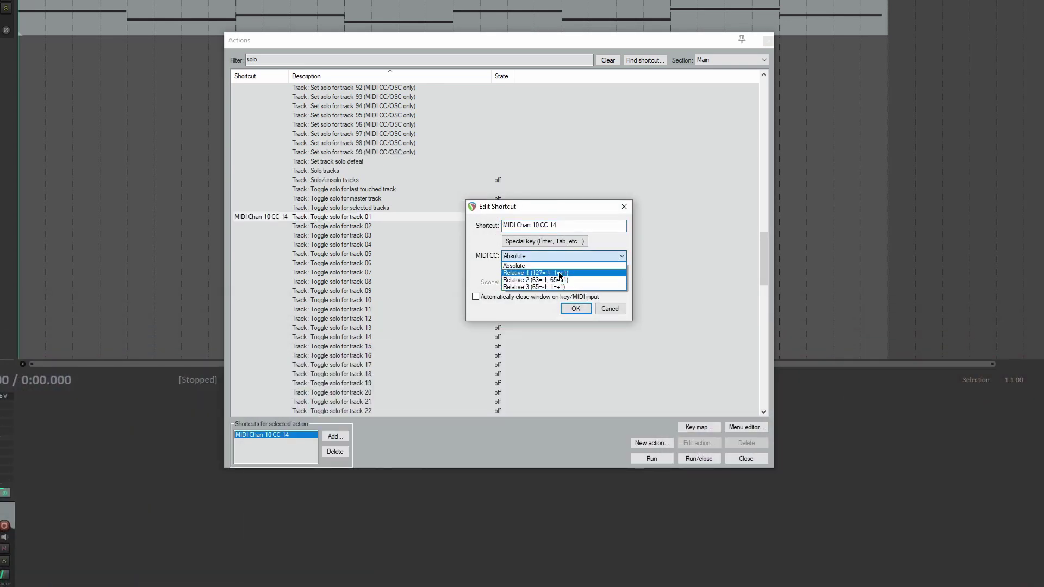
click(549, 265)
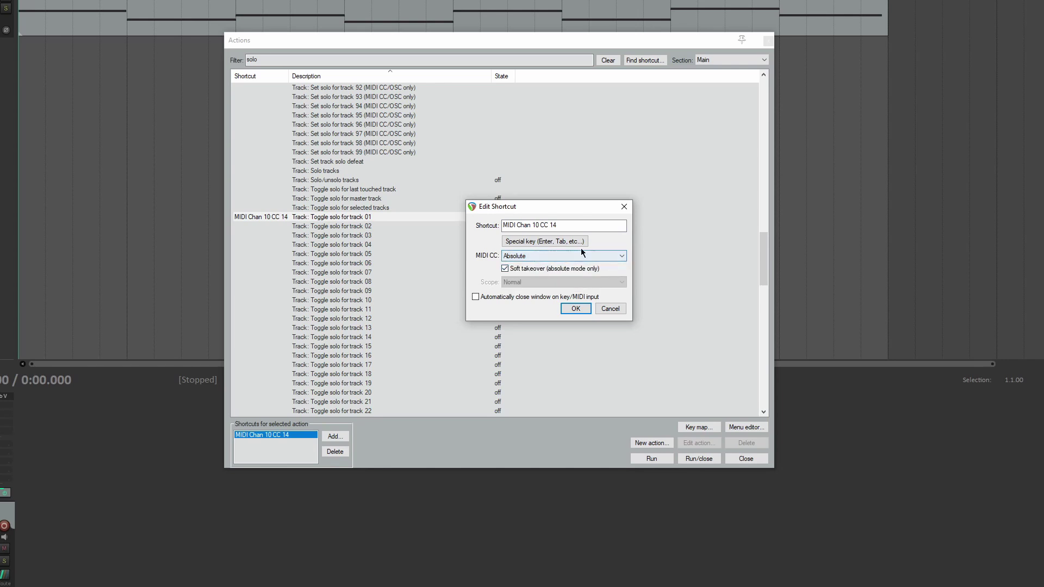
drag(559, 208, 605, 227)
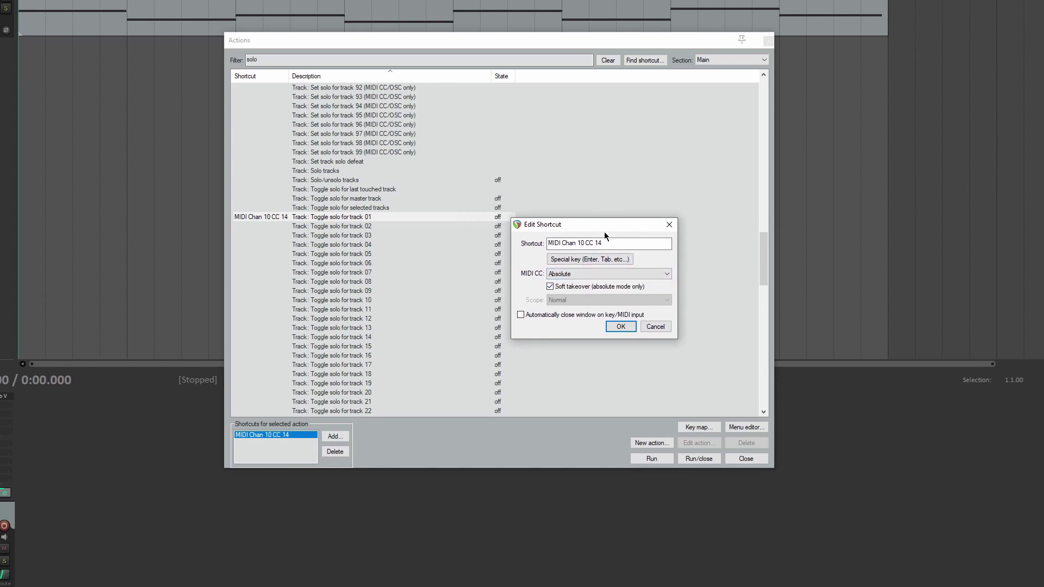
click(620, 326)
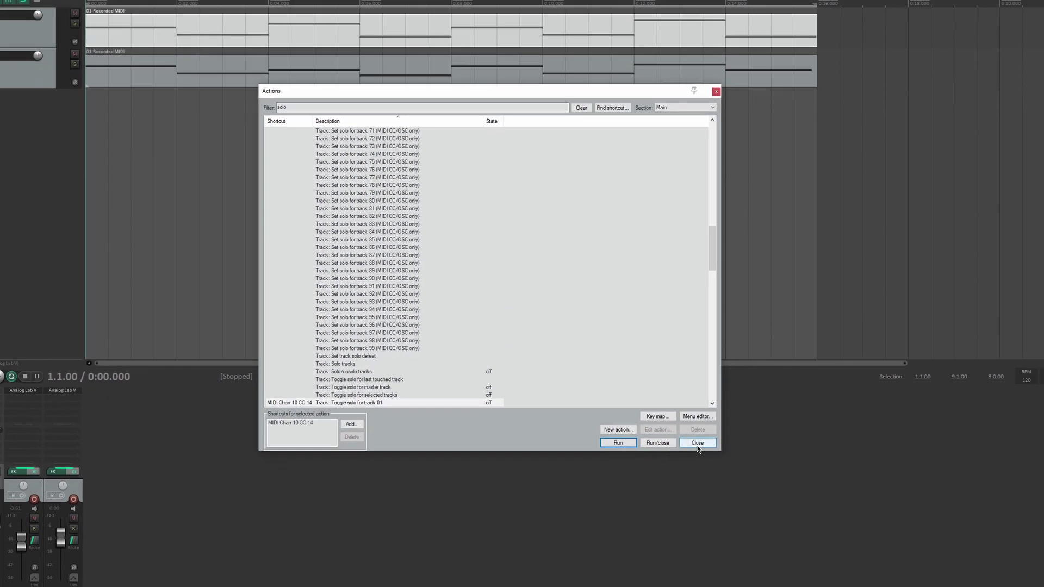
- Close the action list, play the project to test the solo toggle on the Pad track, and stop playback
click(746, 459)
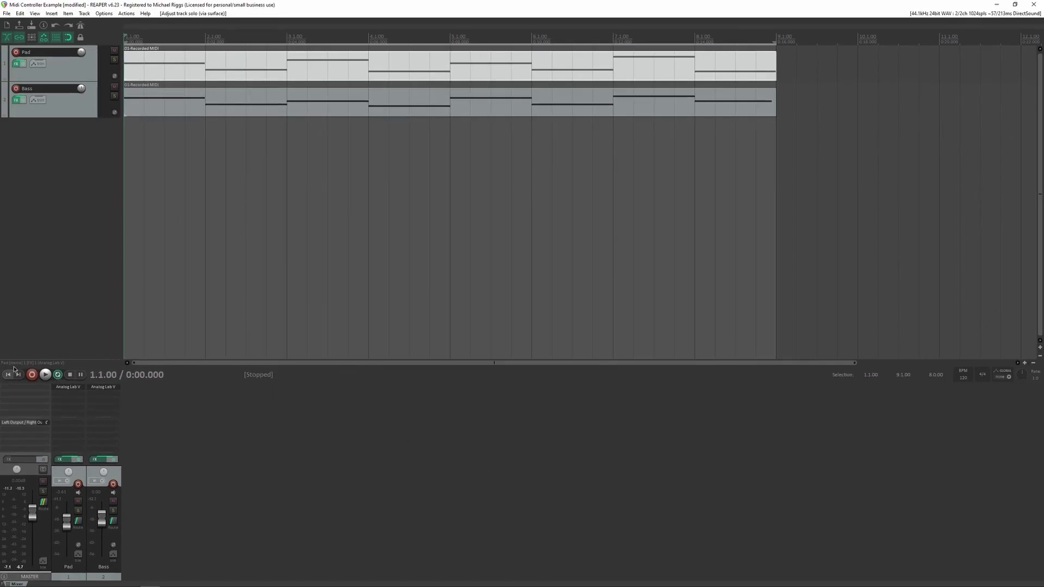
click(46, 375)
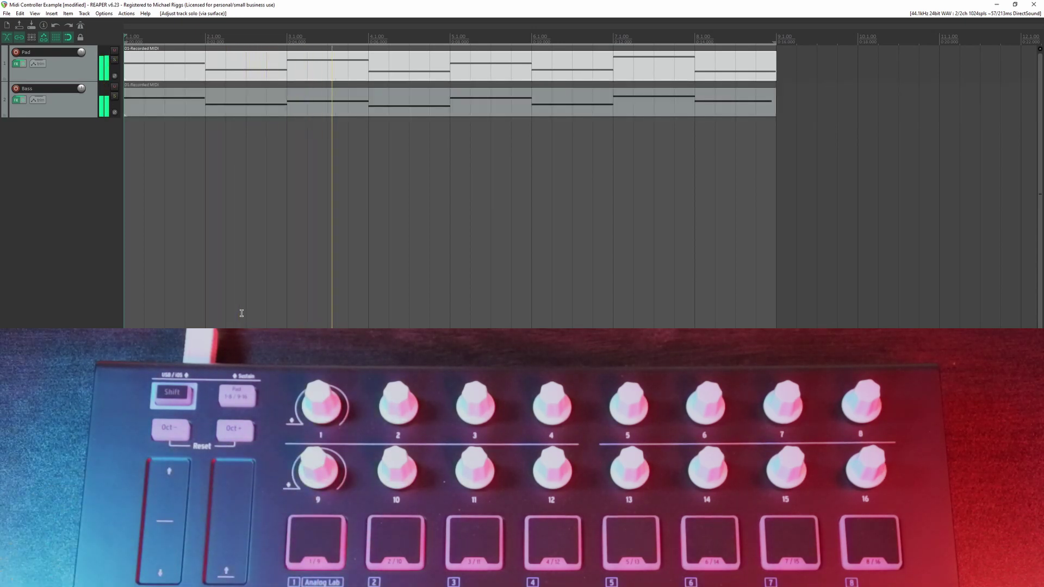
key(space)
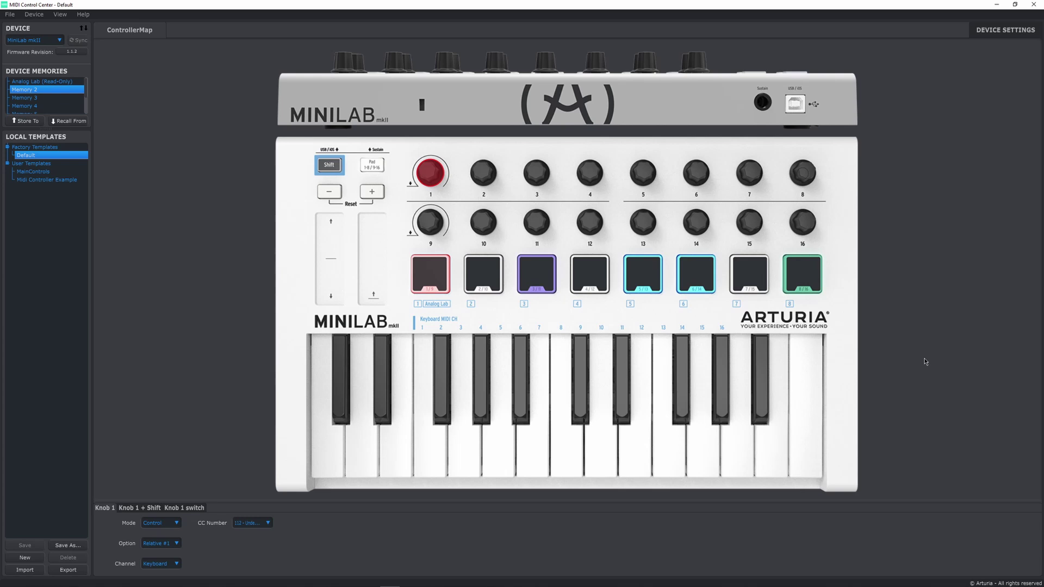
- Switch to MIDI Control Center and select pad 1 in the Midi Controller Example user template
click(47, 179)
click(441, 273)
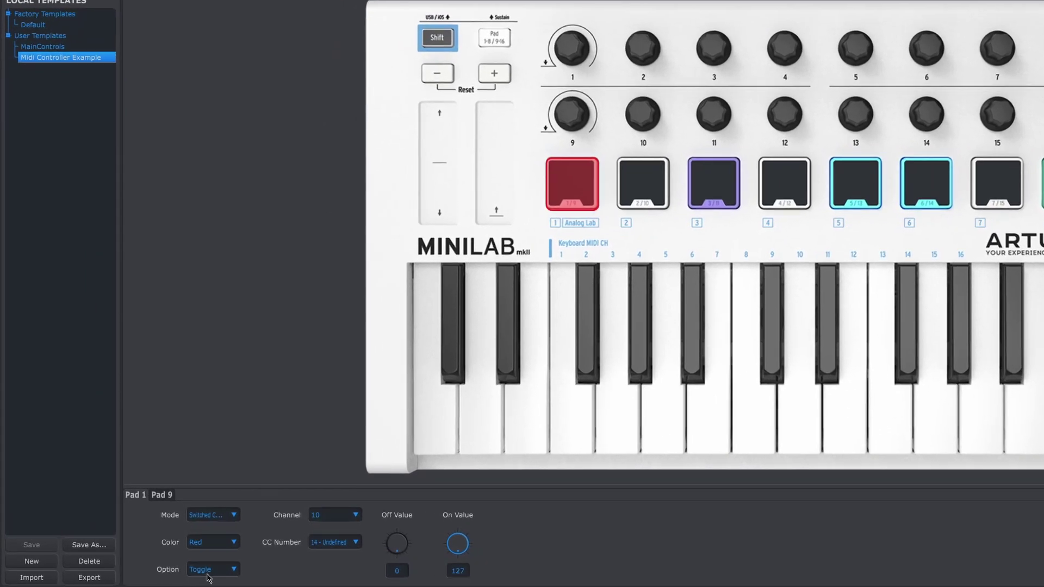
- Try the Gate option for pad 1 and restore it to Toggle
click(169, 567)
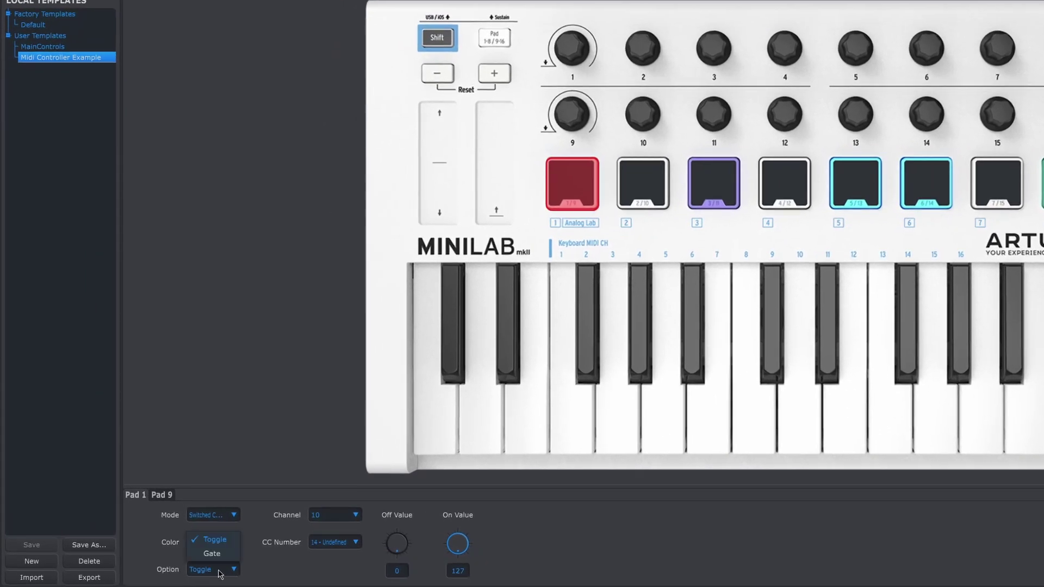
click(221, 555)
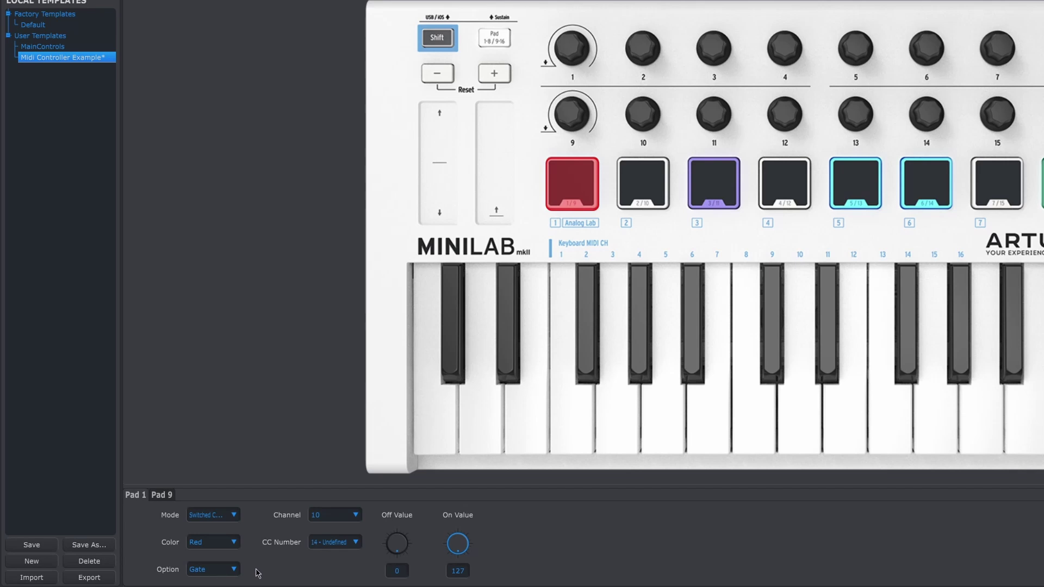
click(238, 569)
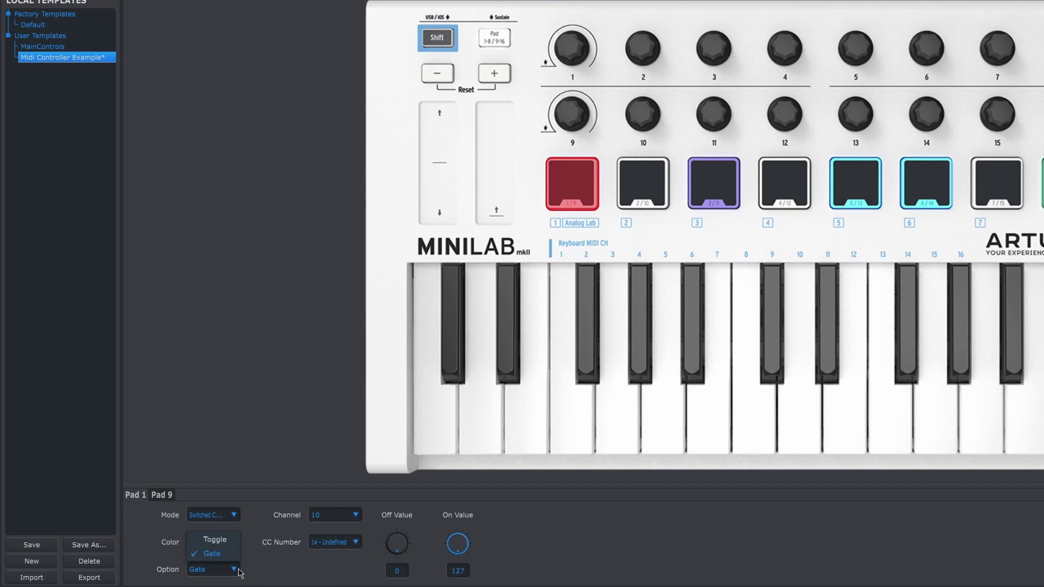
click(228, 541)
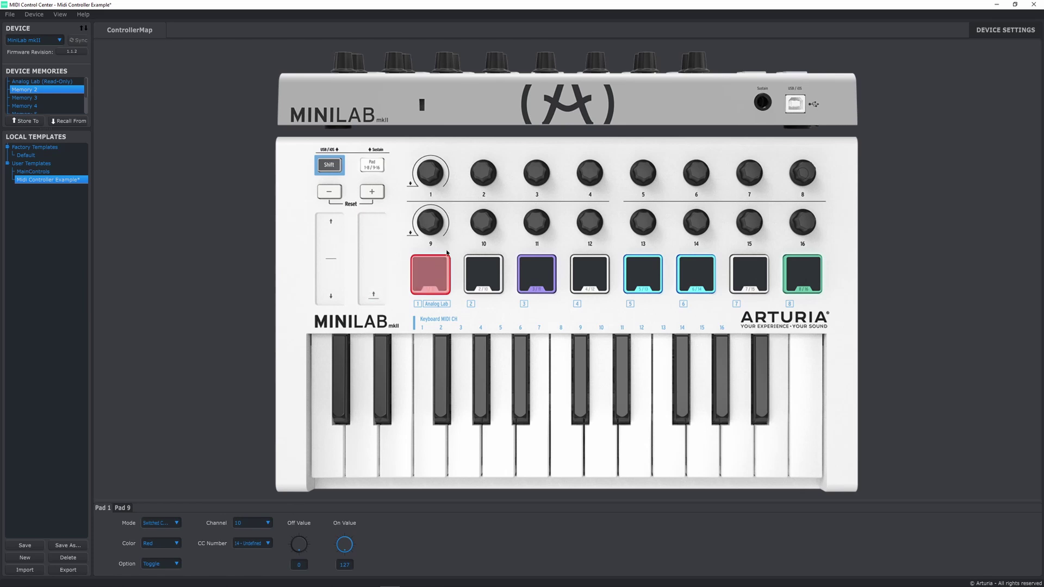
- Examine the CC number choices for knob 1 in the template
click(429, 174)
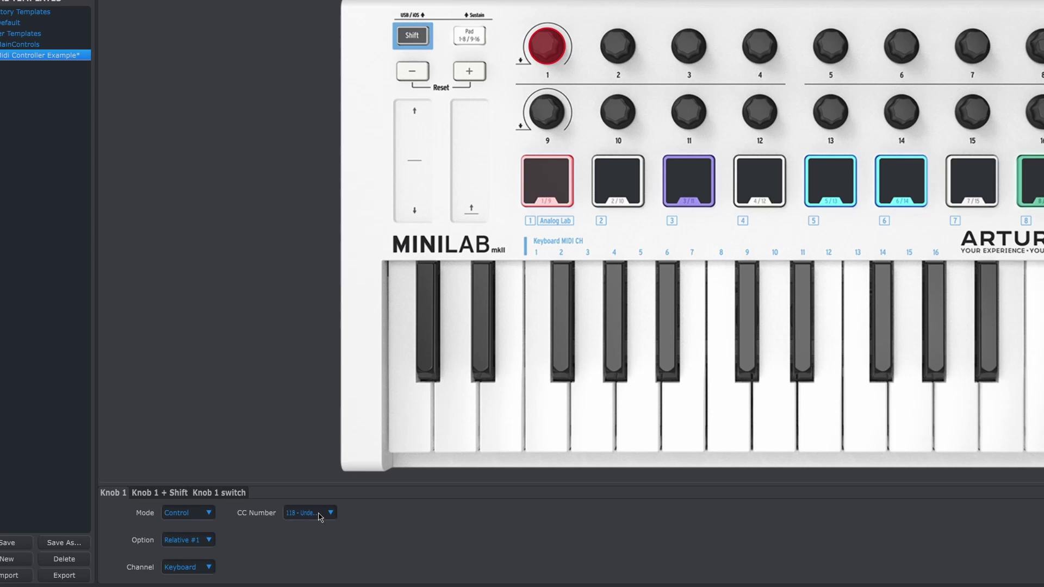
click(320, 513)
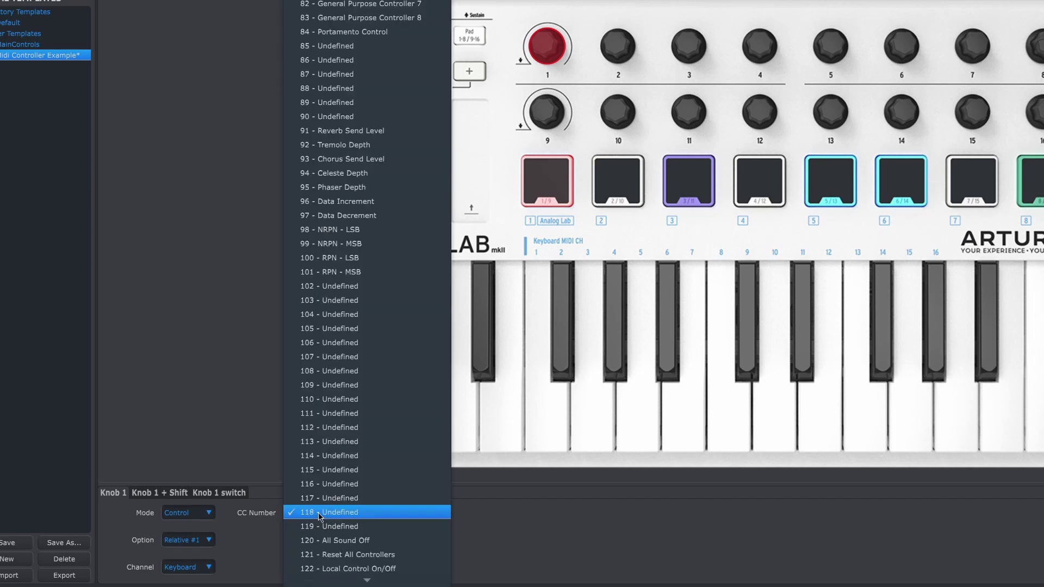
click(345, 515)
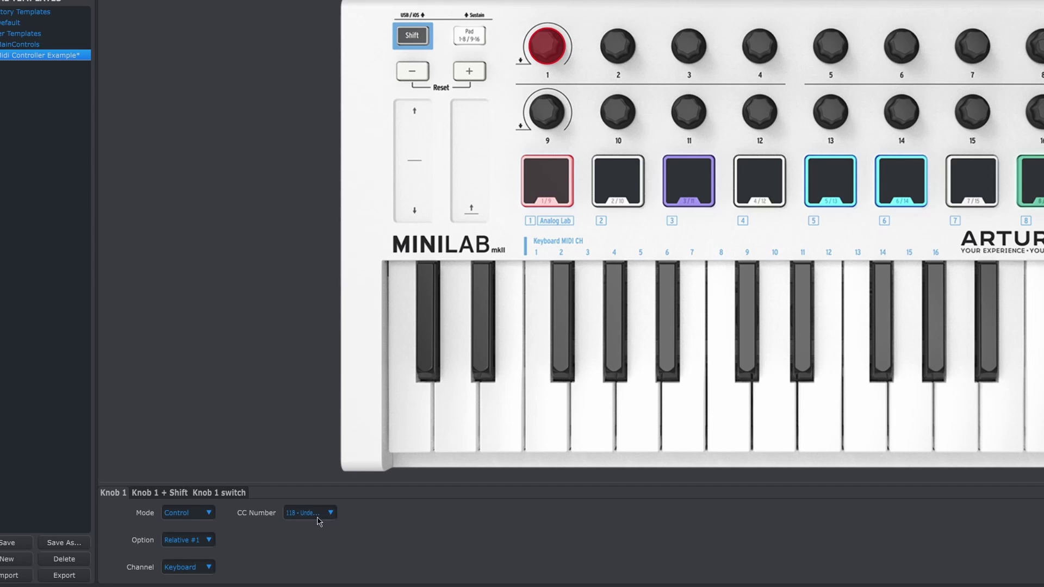
click(318, 518)
click(313, 518)
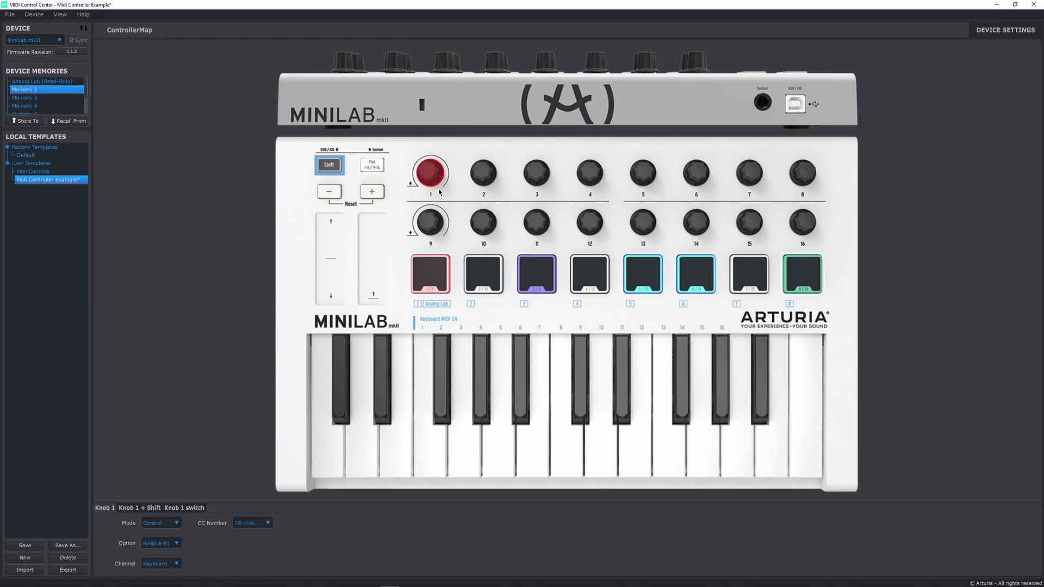
- Select Memory 4 as the device memory and set knob 1's CC number to 119
click(25, 98)
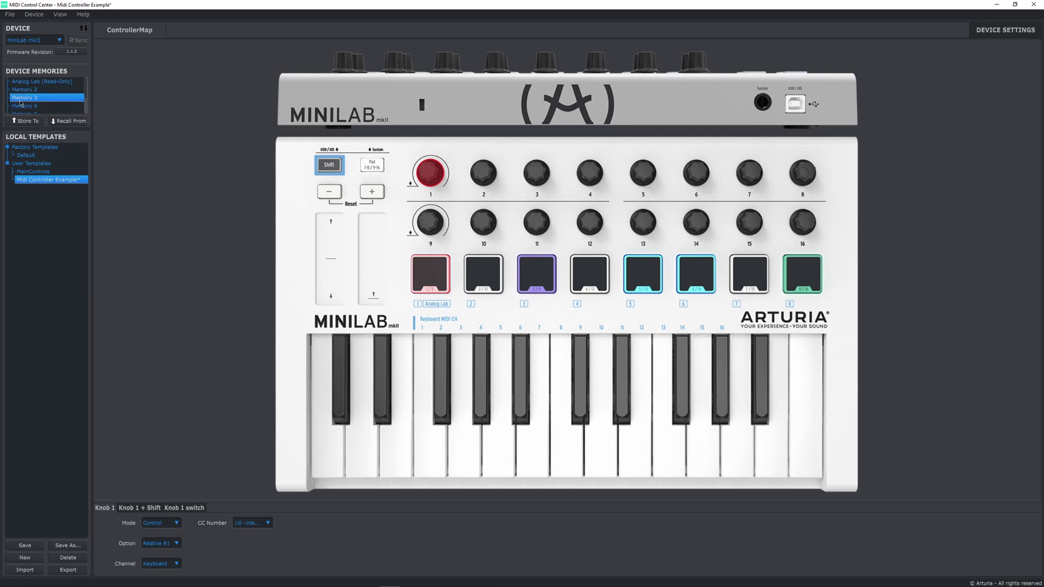
click(48, 107)
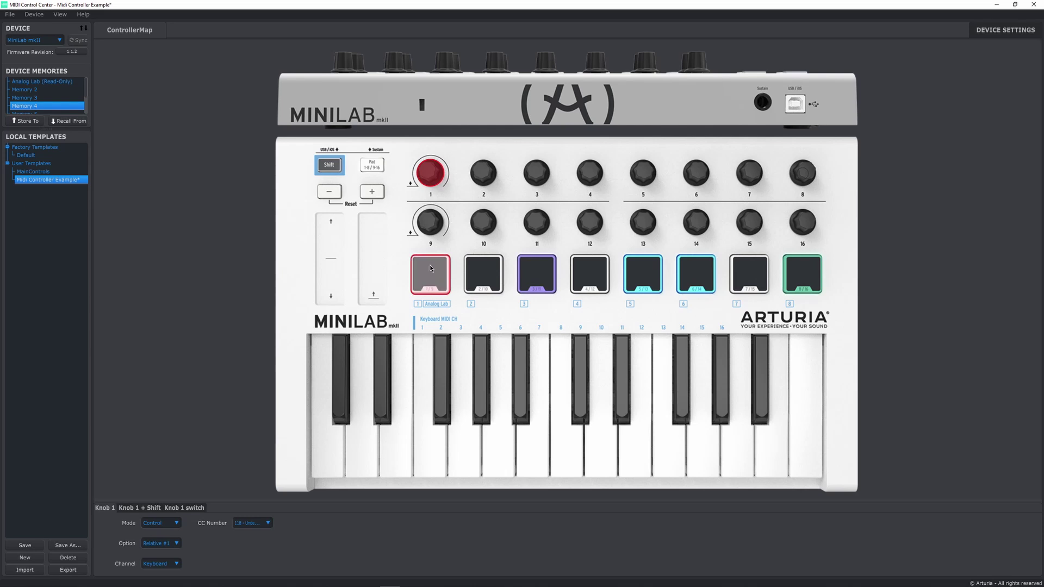
click(268, 524)
click(272, 536)
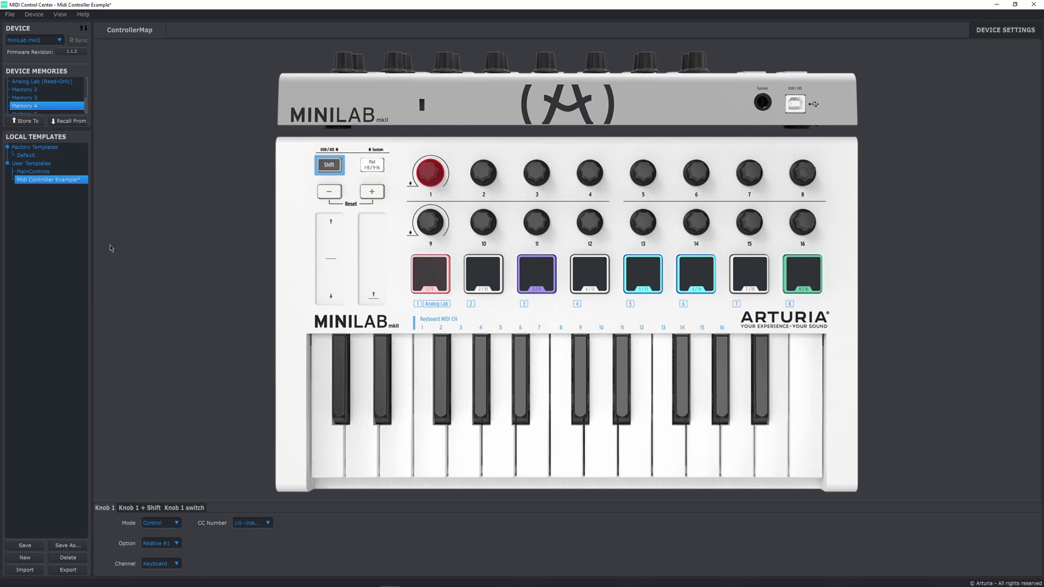
- Change the CC number of pad 1 and store the template to Memory 4 on the device
click(430, 273)
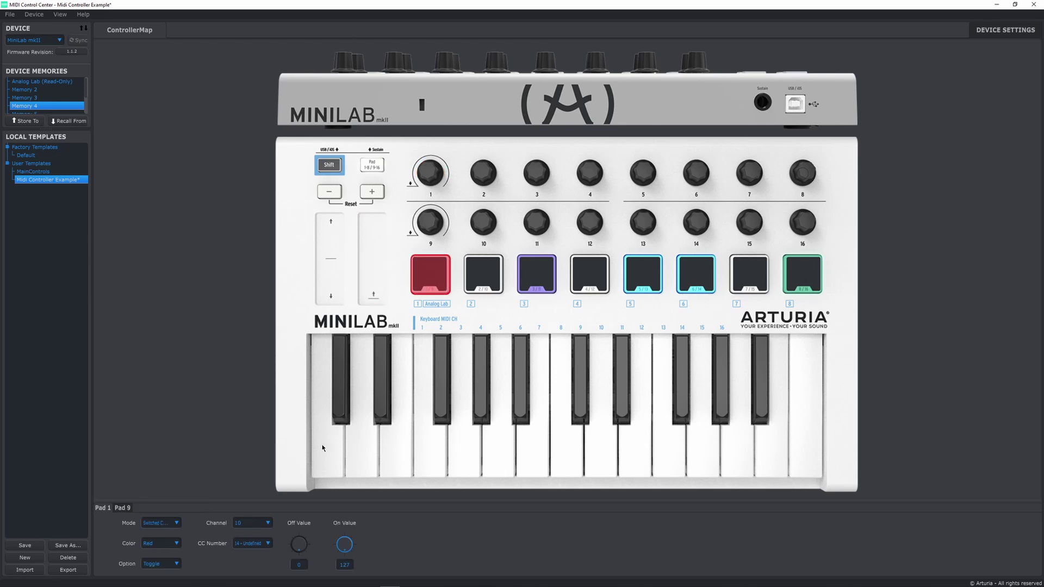
click(266, 544)
click(271, 556)
click(28, 121)
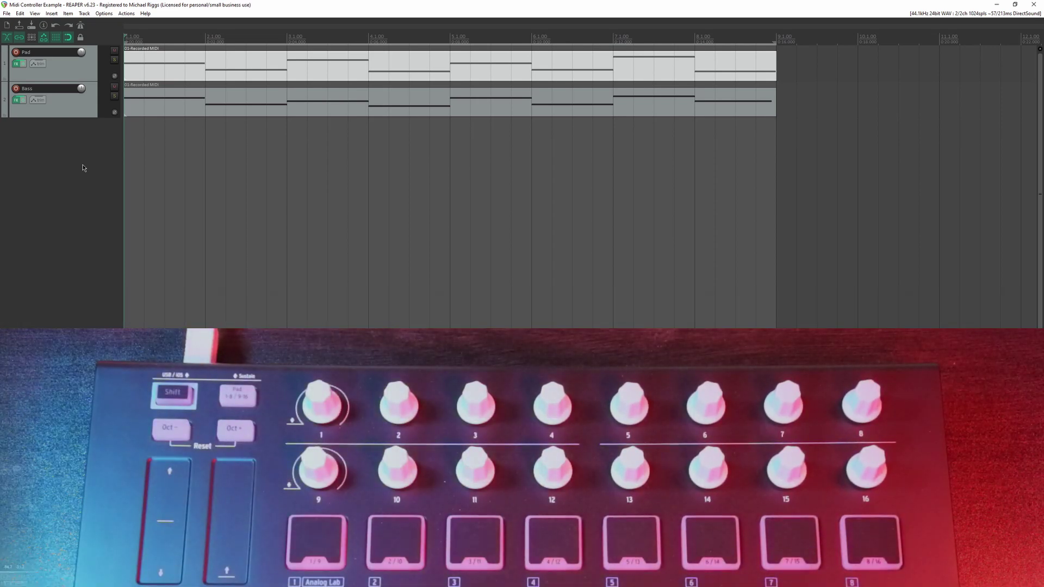
- Filter the action list by "volume" and select the action Track: Set volume for track 02 (MIDI CC/OSC only)
click(126, 13)
click(136, 21)
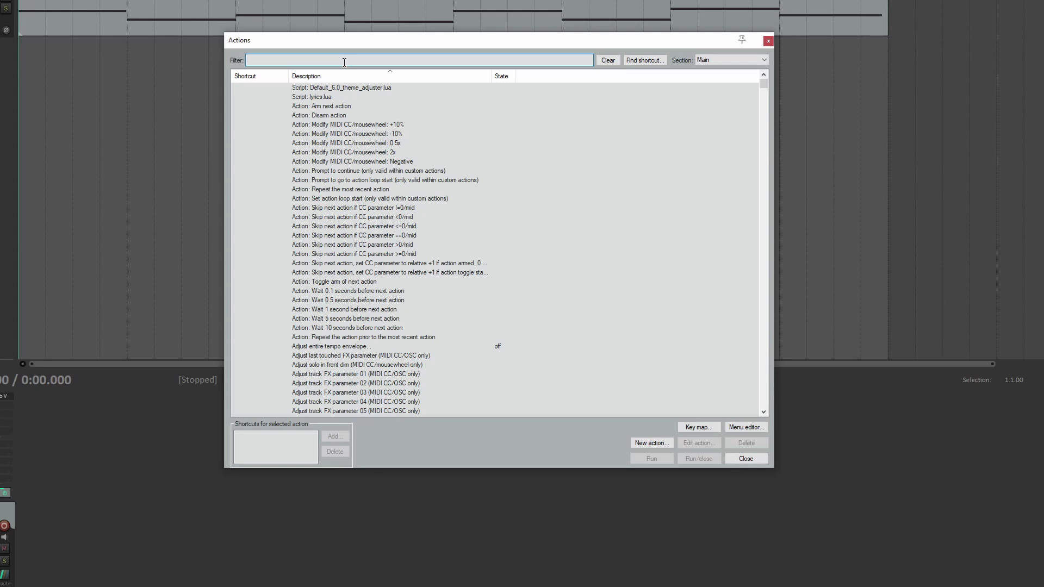
text(volume)
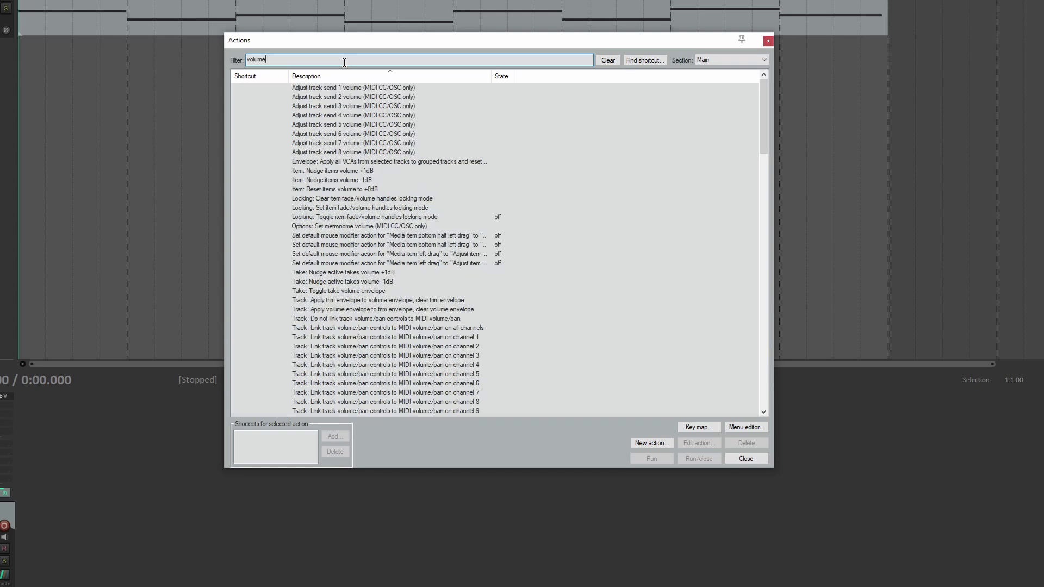
drag(763, 132, 731, 214)
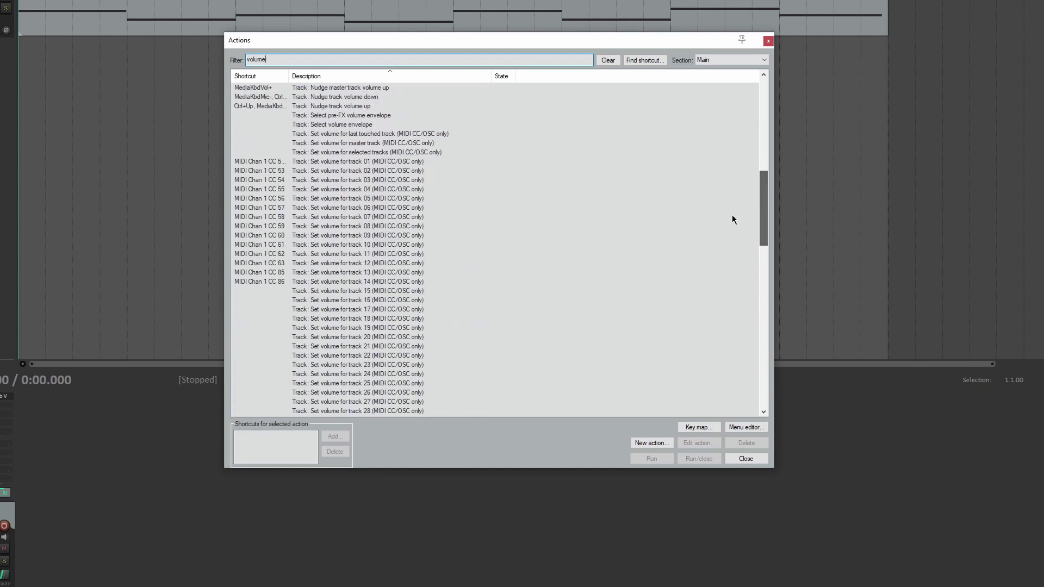
click(360, 173)
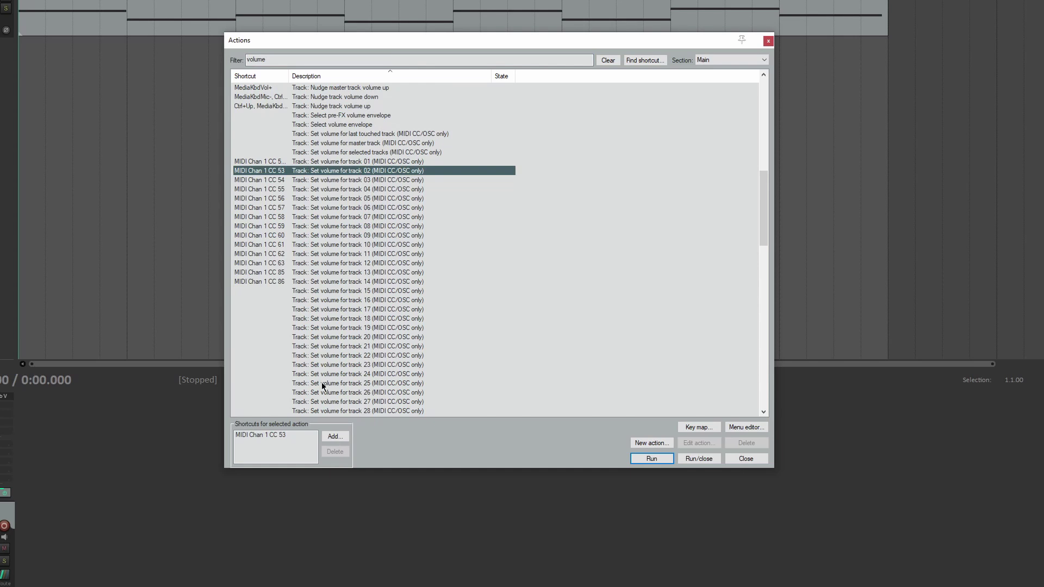
- Add MIDI Chan 1 CC 119 as the track 02 volume shortcut in Relative 2 (63=-1, 65=+1) mode and stop the test playback
click(332, 437)
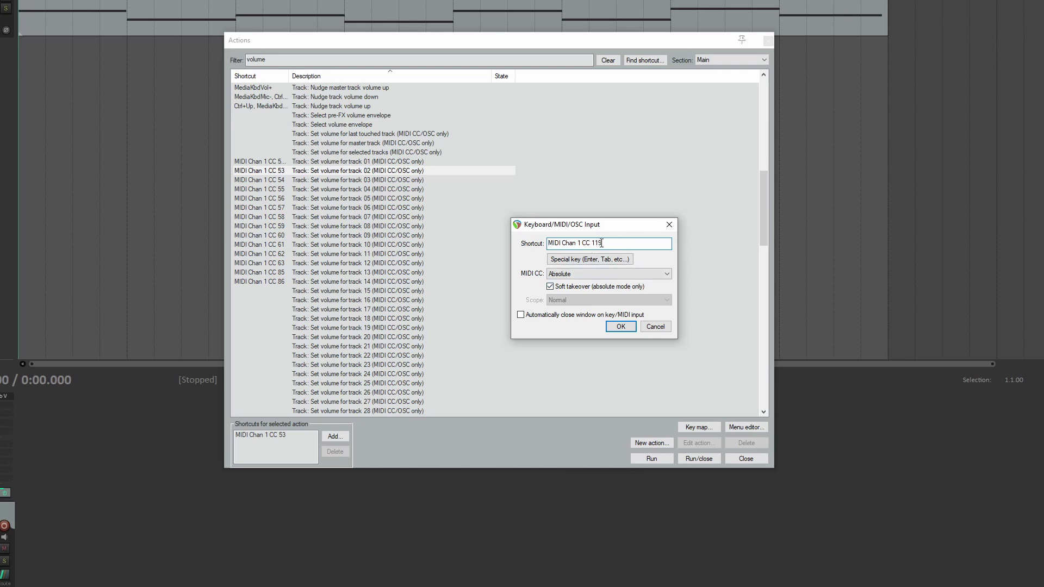
click(587, 274)
click(588, 291)
click(621, 328)
click(753, 460)
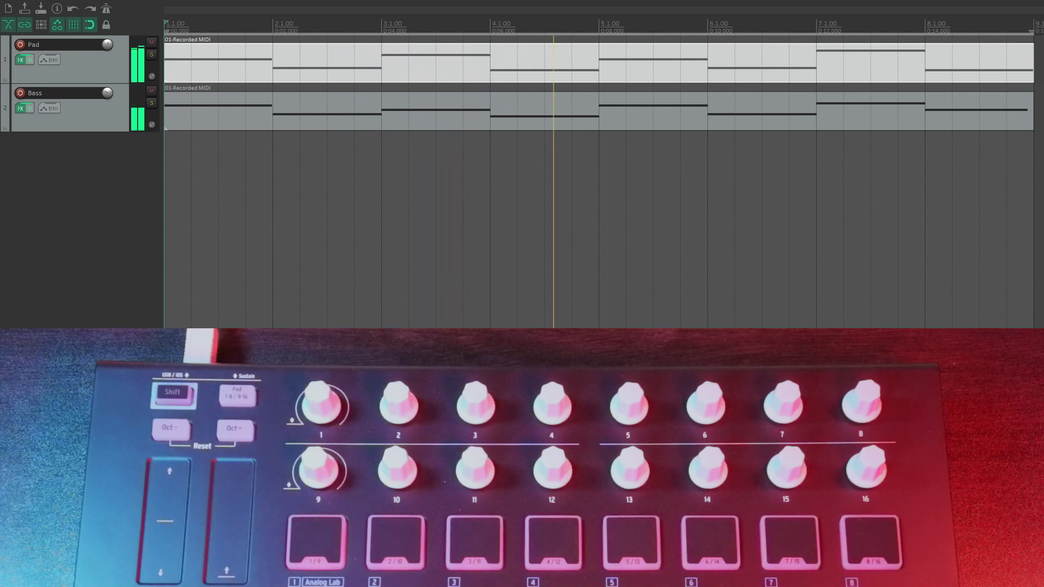
key(space)
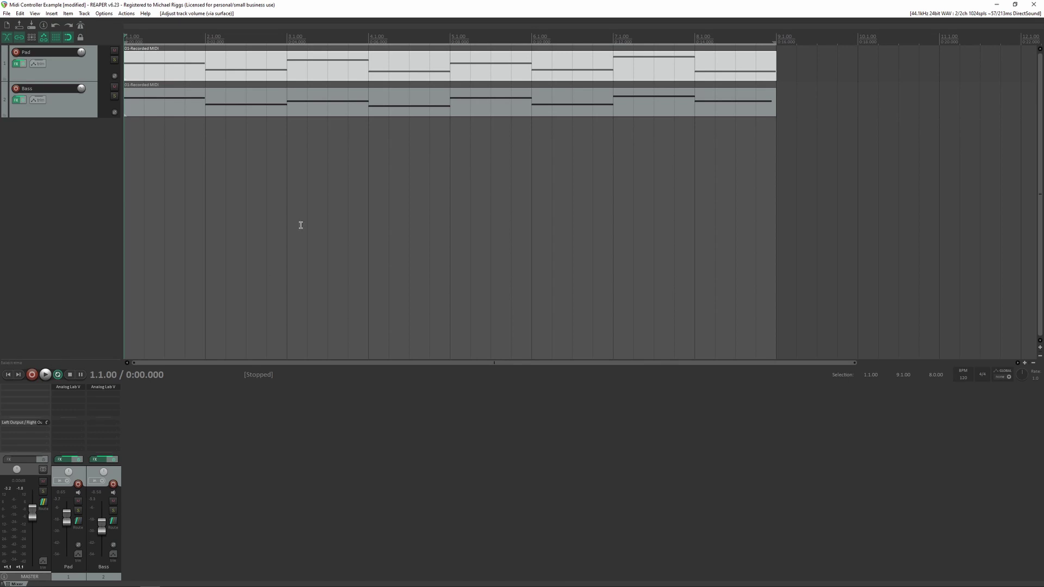
- Filter the action list by "solo" and select the action Track: Toggle solo for track 02
click(126, 13)
click(144, 24)
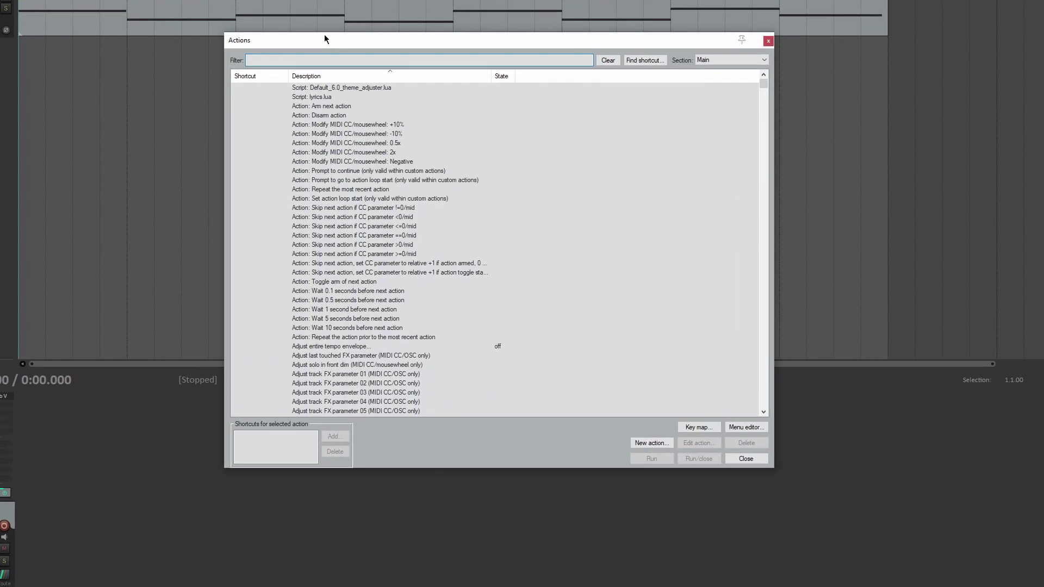
text(solo)
drag(765, 120, 743, 278)
click(337, 134)
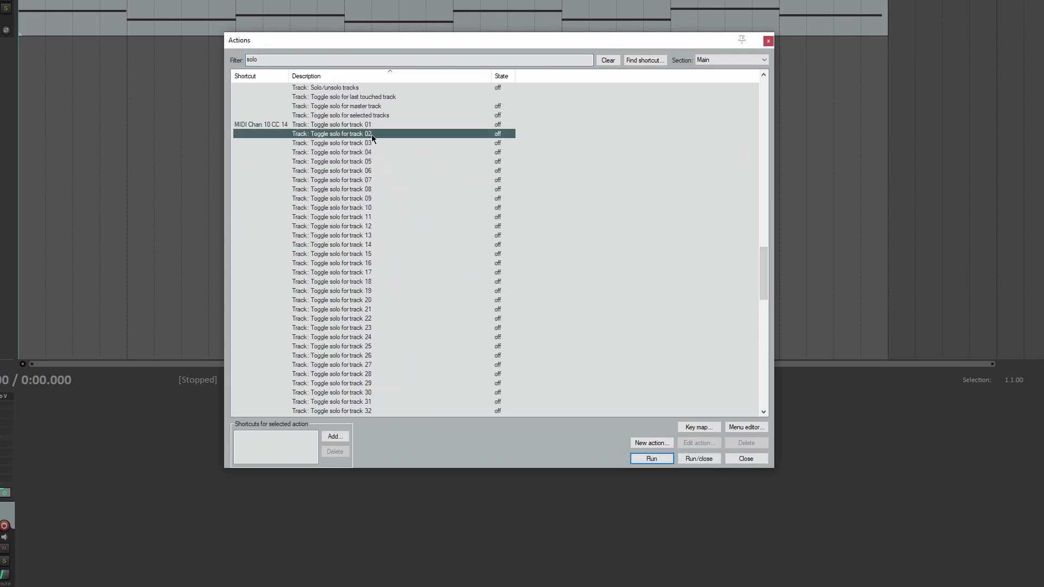
- Add MIDI Chan 10 CC 15 as the shortcut for toggling track 02's solo and play the project to test it
click(325, 437)
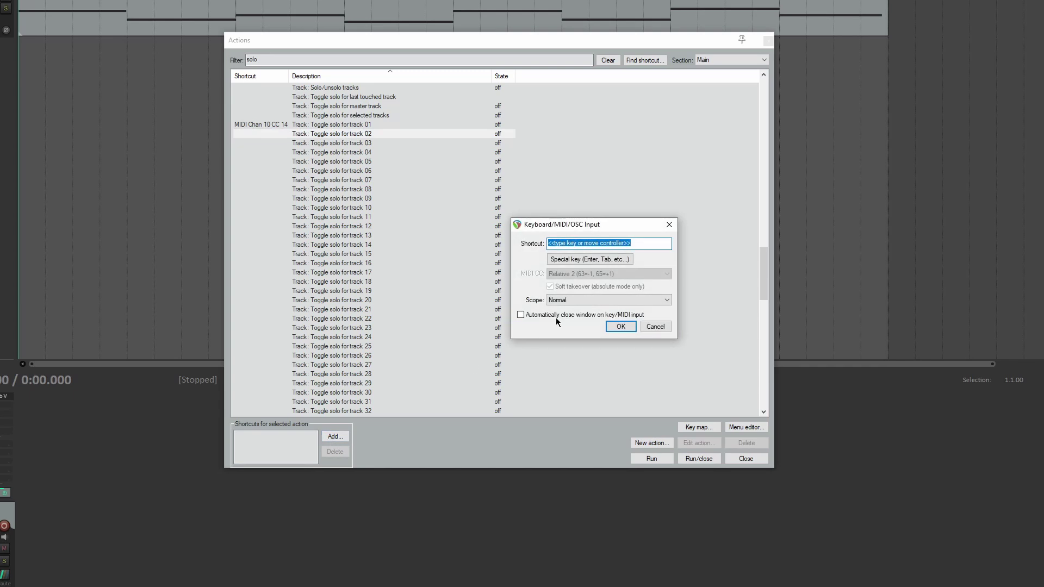
scroll(511, 396, up, 6)
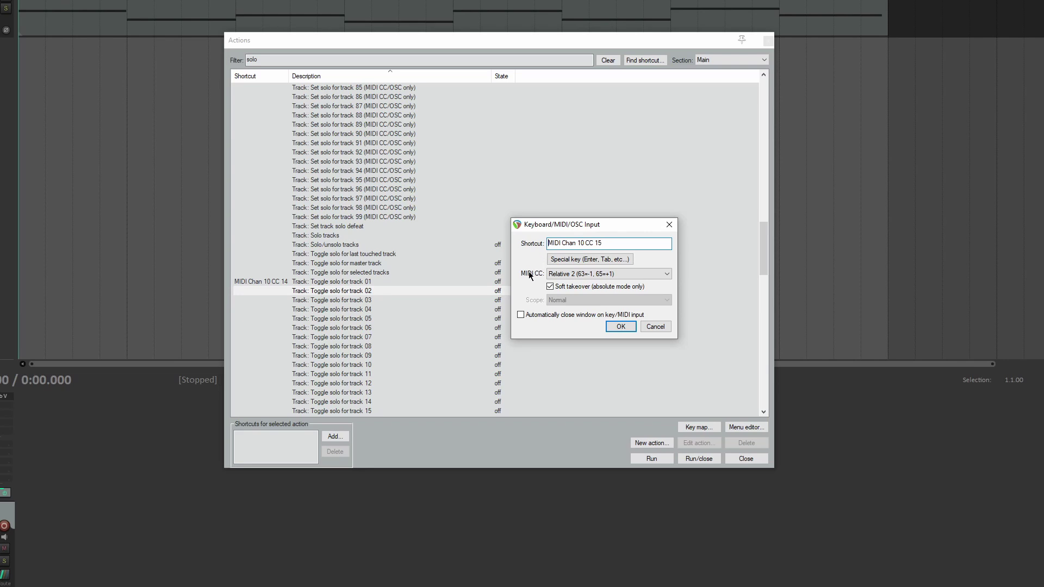
click(630, 326)
click(746, 458)
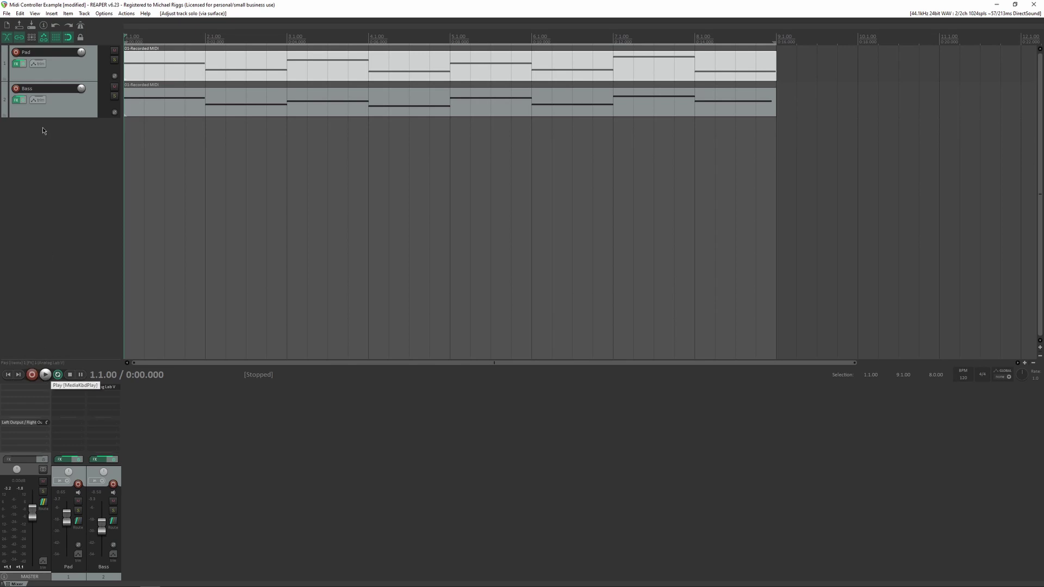
click(45, 375)
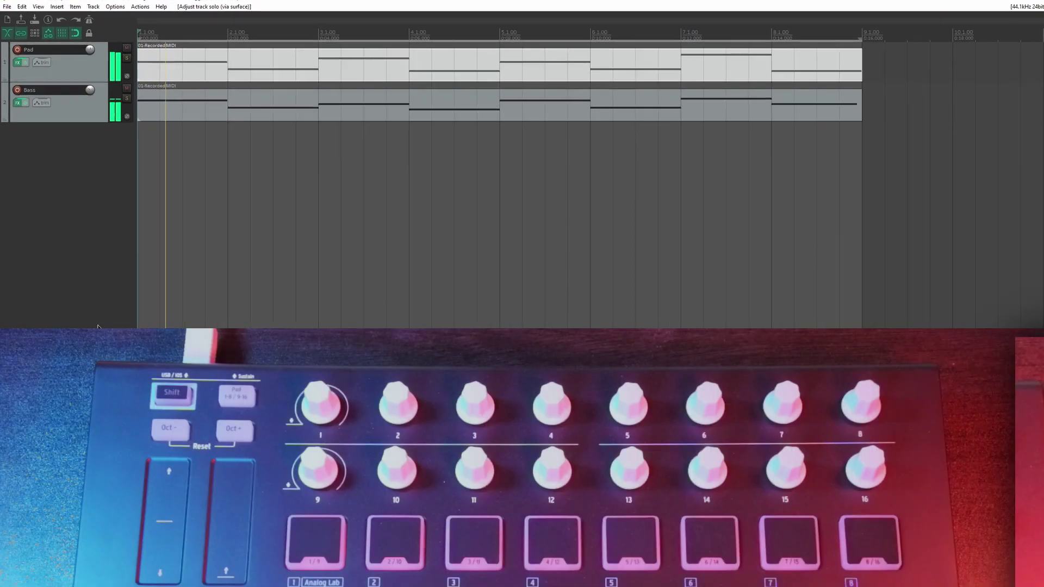